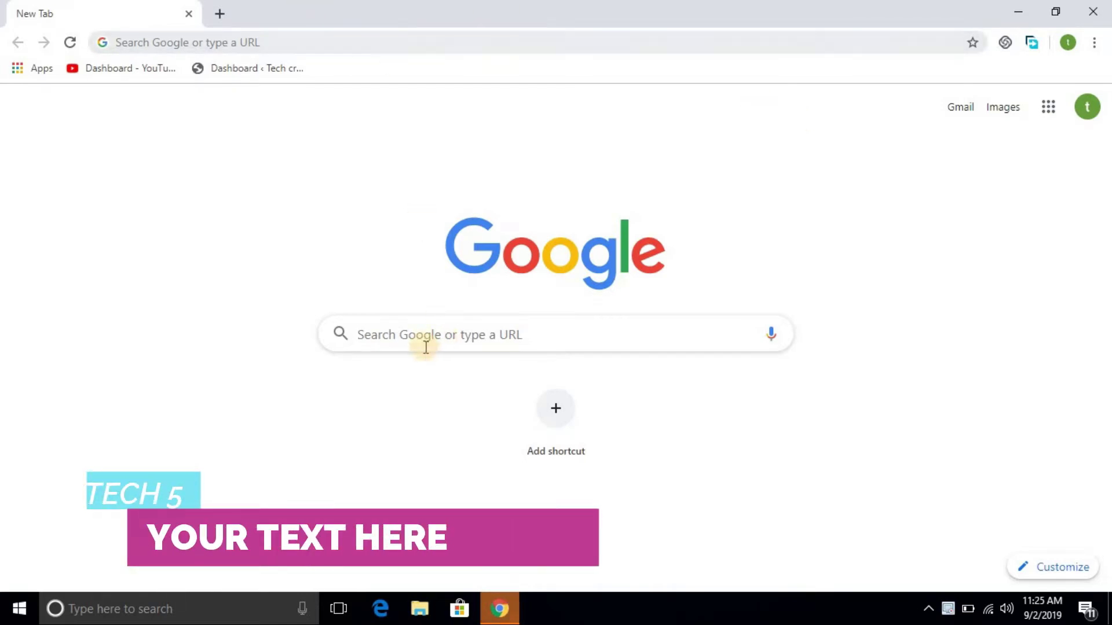
- Search Google for 'current location' and check the map card showing Coimbatore, Tamil Nadu
left_click(305, 42)
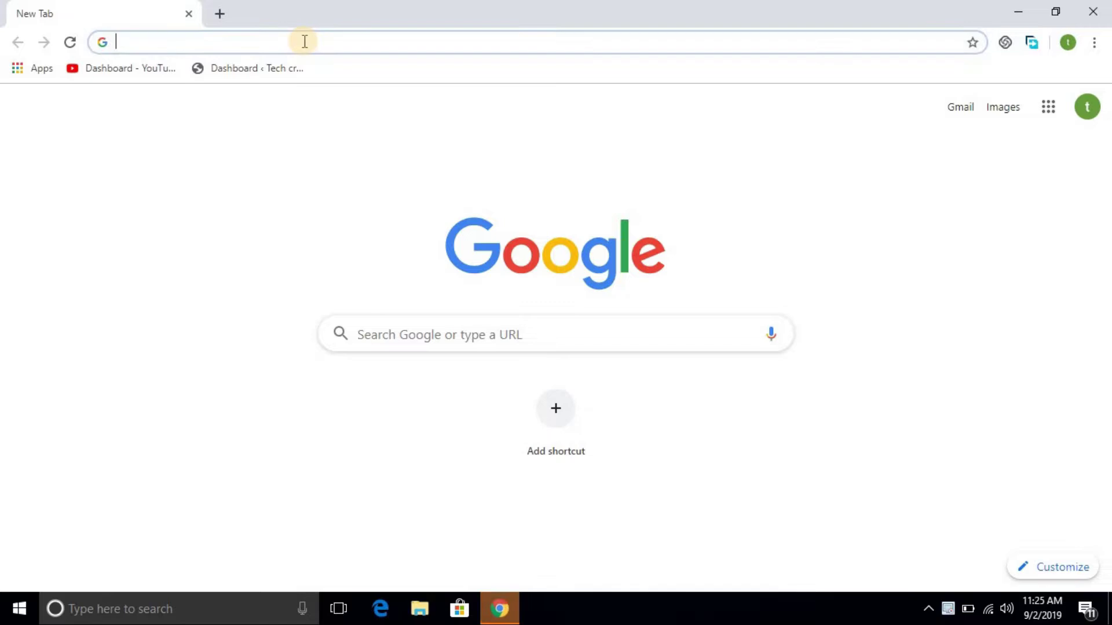
type("curr")
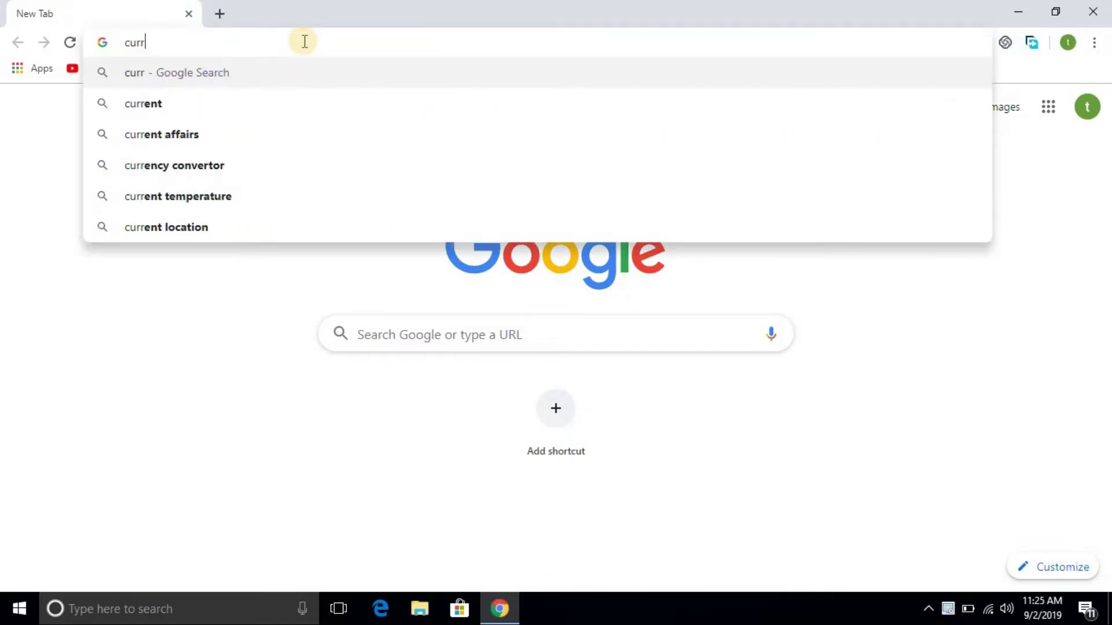
left_click(212, 228)
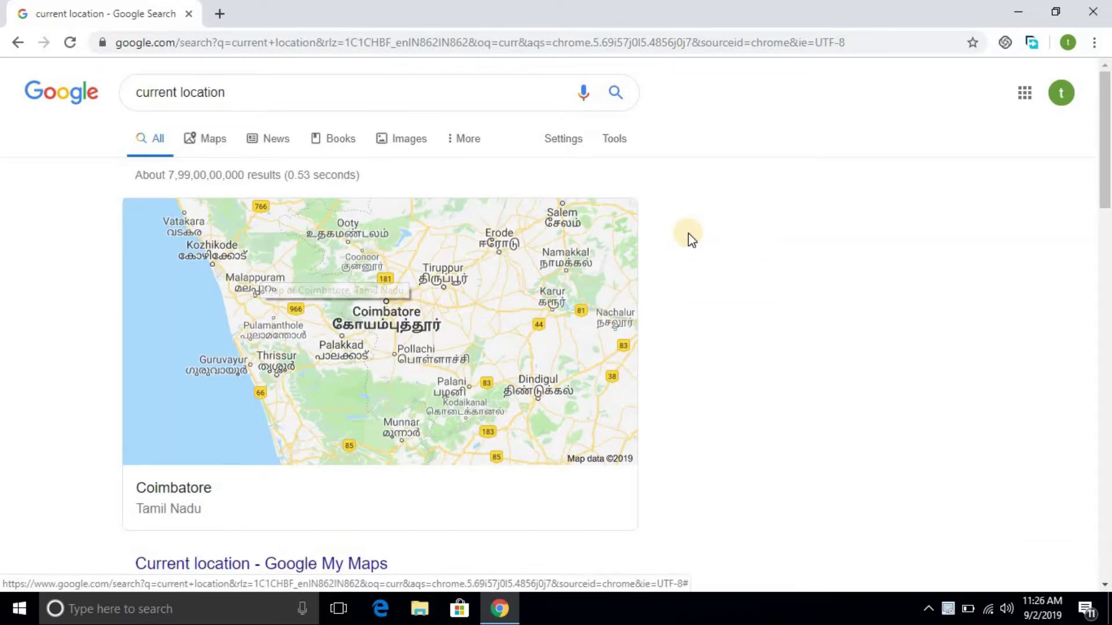
scroll(221, 440, "down", 1)
scroll(221, 440, "down", 1)
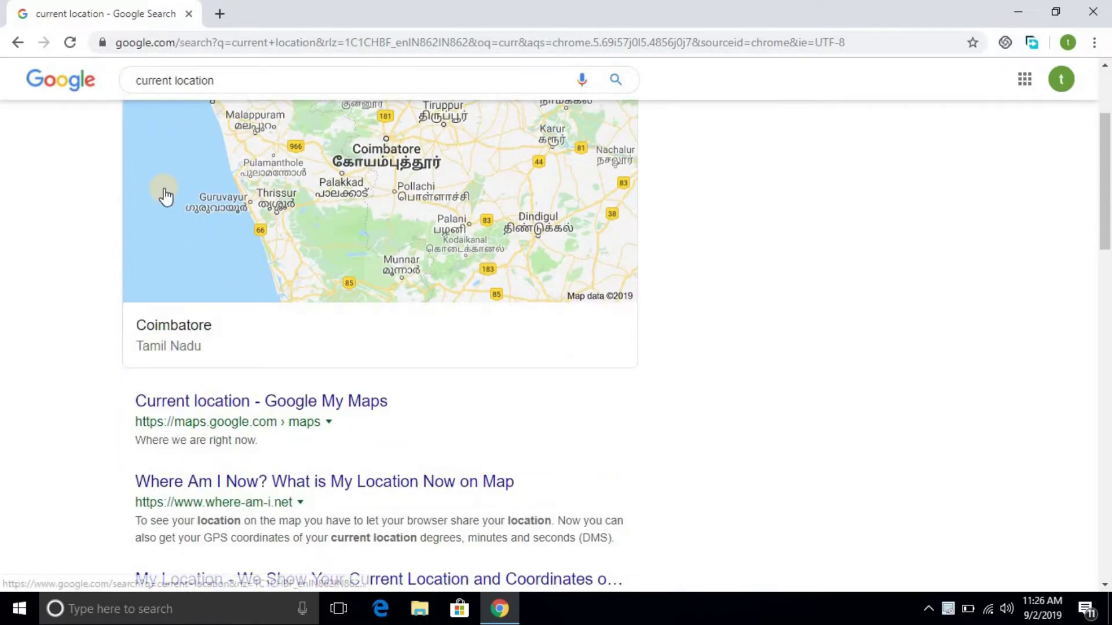
scroll(164, 196, "up", 2)
- Close the location search tab and go from the Apps page to the Chrome Web Store
left_click(224, 13)
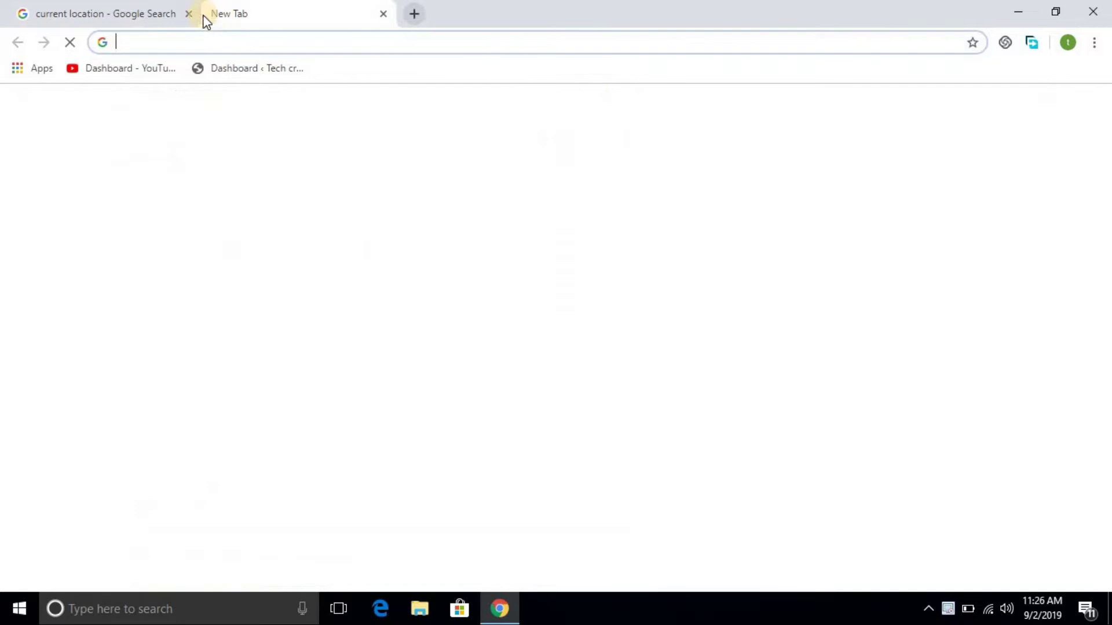
left_click(189, 13)
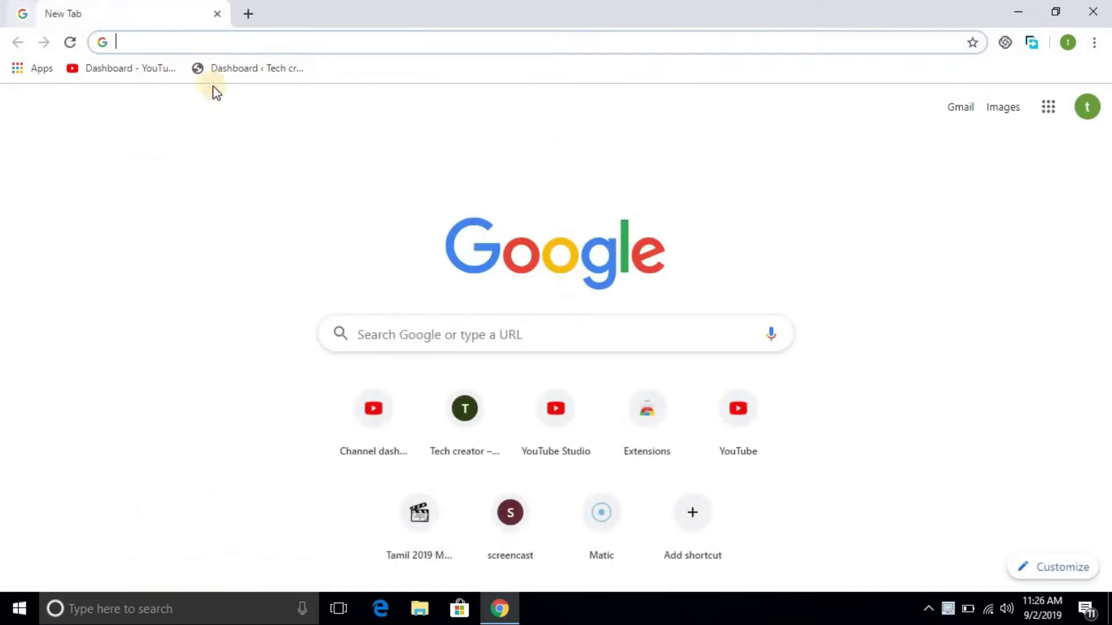
left_click(22, 68)
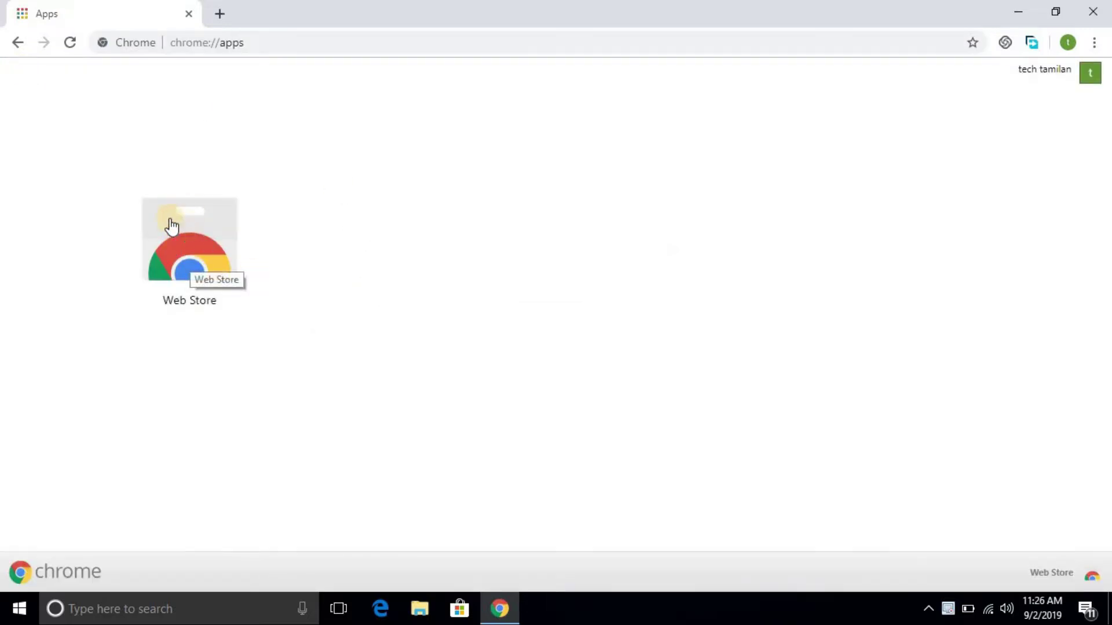
left_click(185, 248)
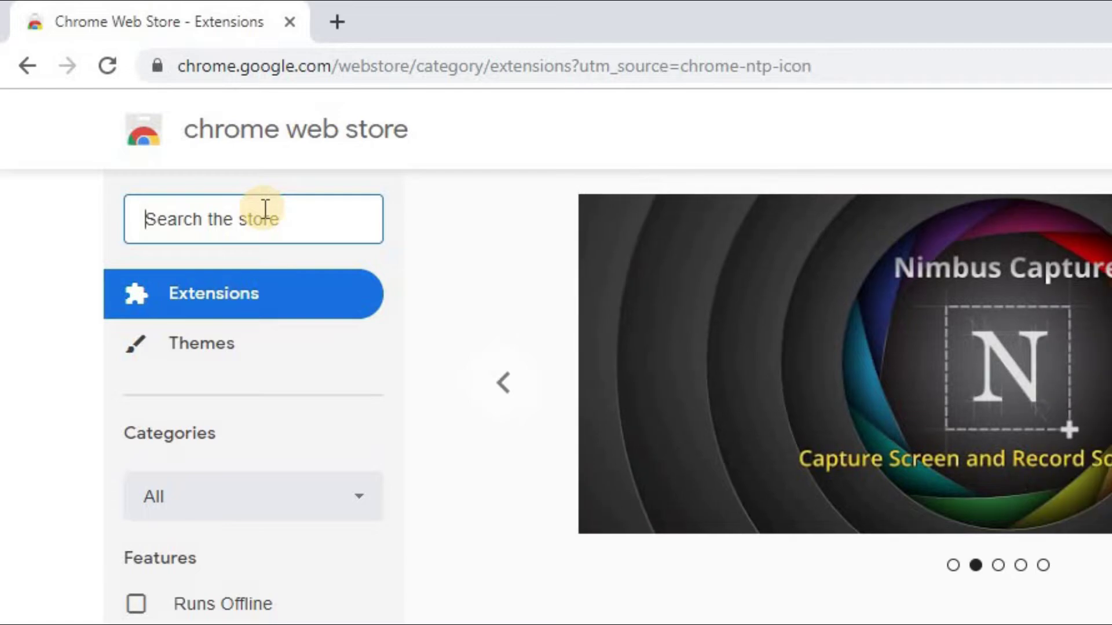
- Search the Chrome Web Store for 'browsec'
type("b")
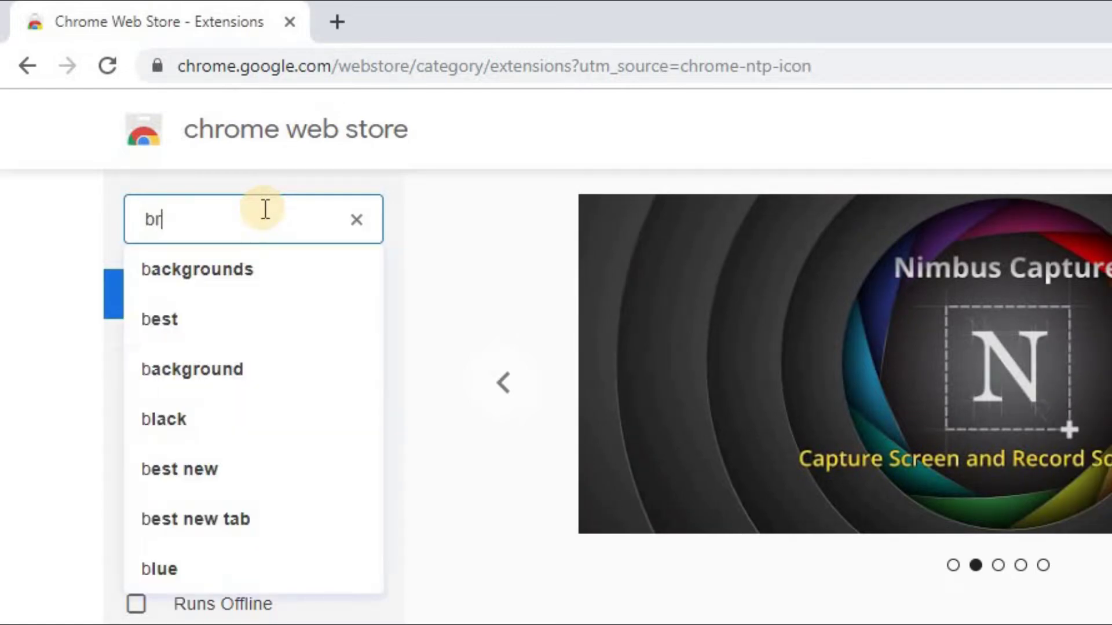
type("ro")
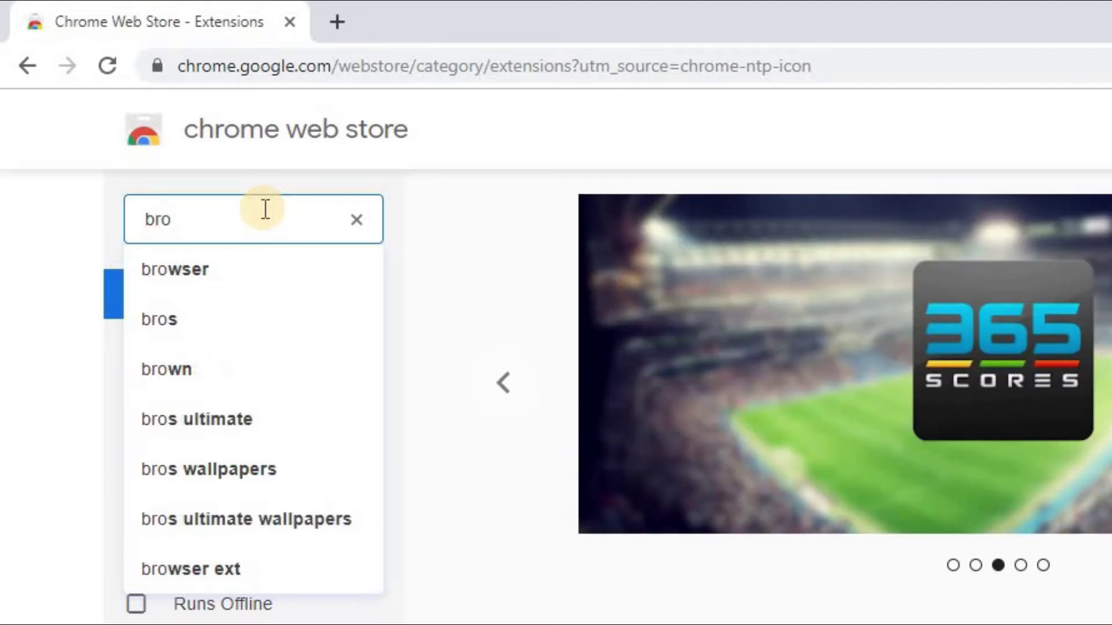
type("wsec")
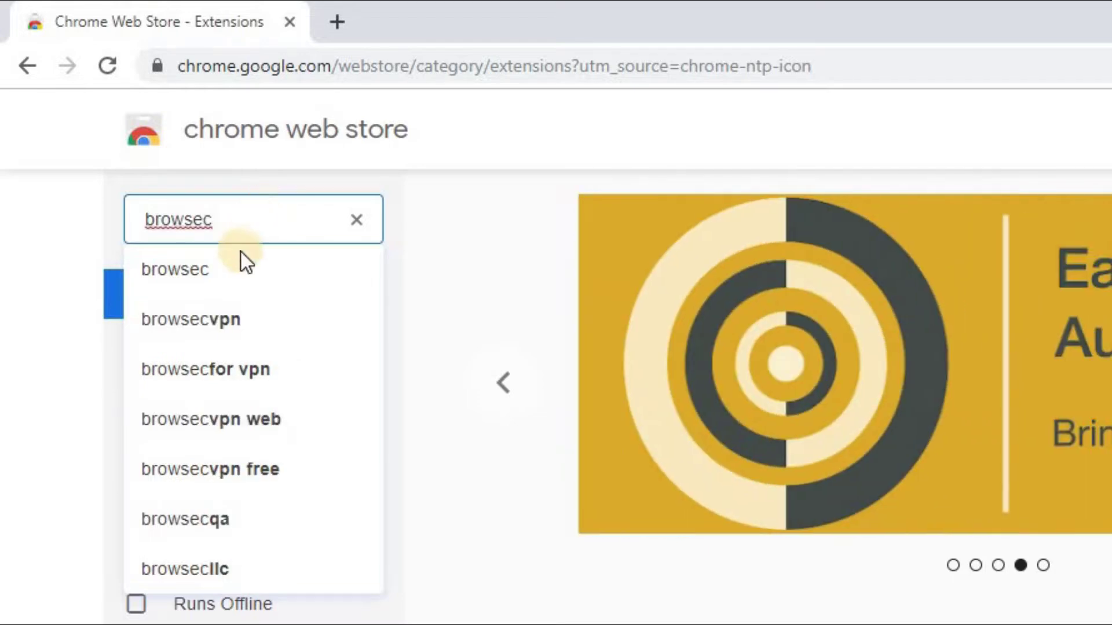
left_click(234, 255)
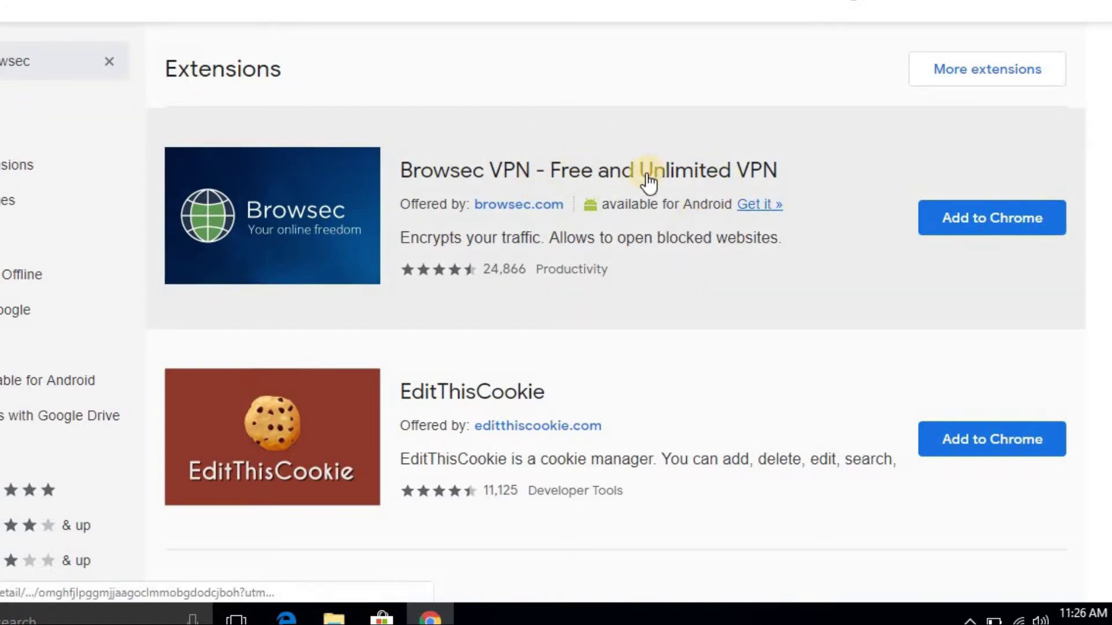
- Add the Browsec VPN - Free and Unlimited VPN extension to Chrome and confirm the permissions
left_click(993, 220)
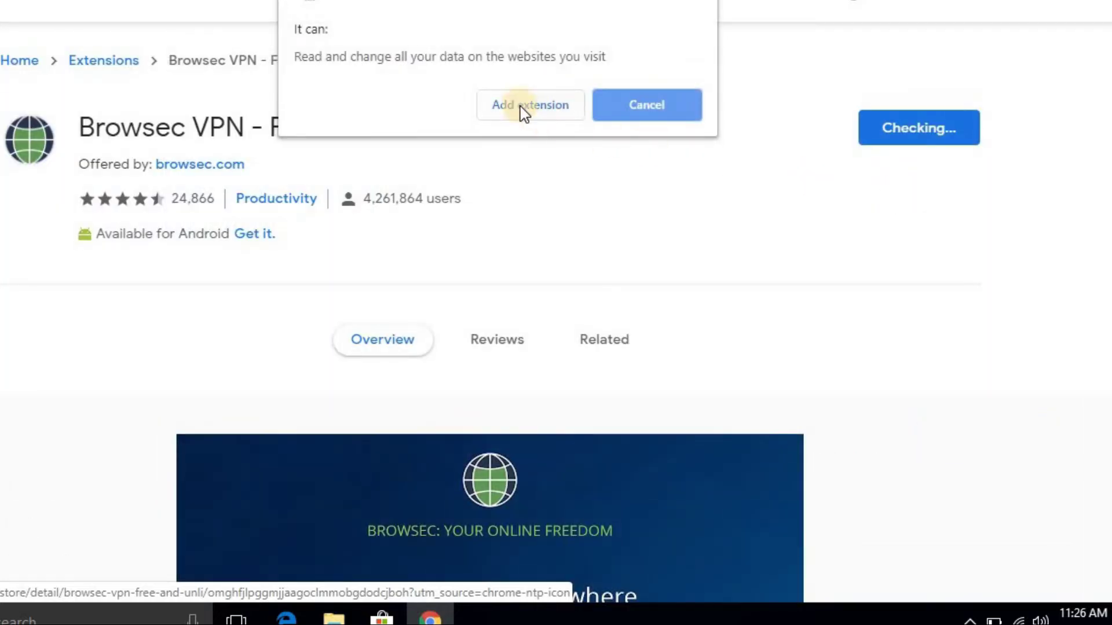
left_click(530, 108)
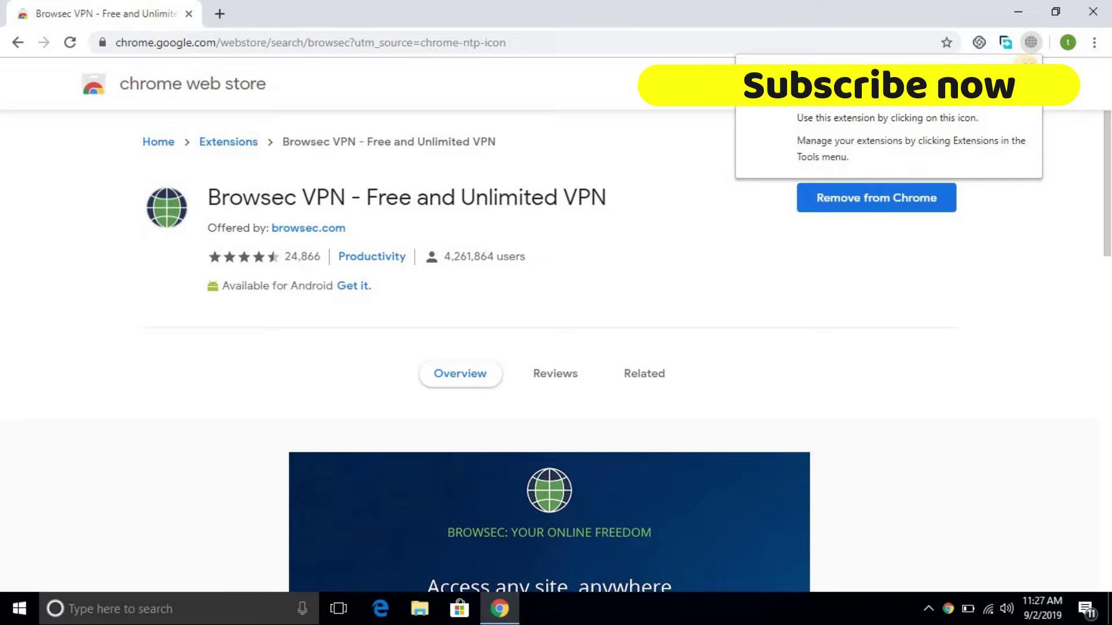
- Dismiss the installed notice, skim Browsec's welcome page, and return to the store tab
left_click(1028, 64)
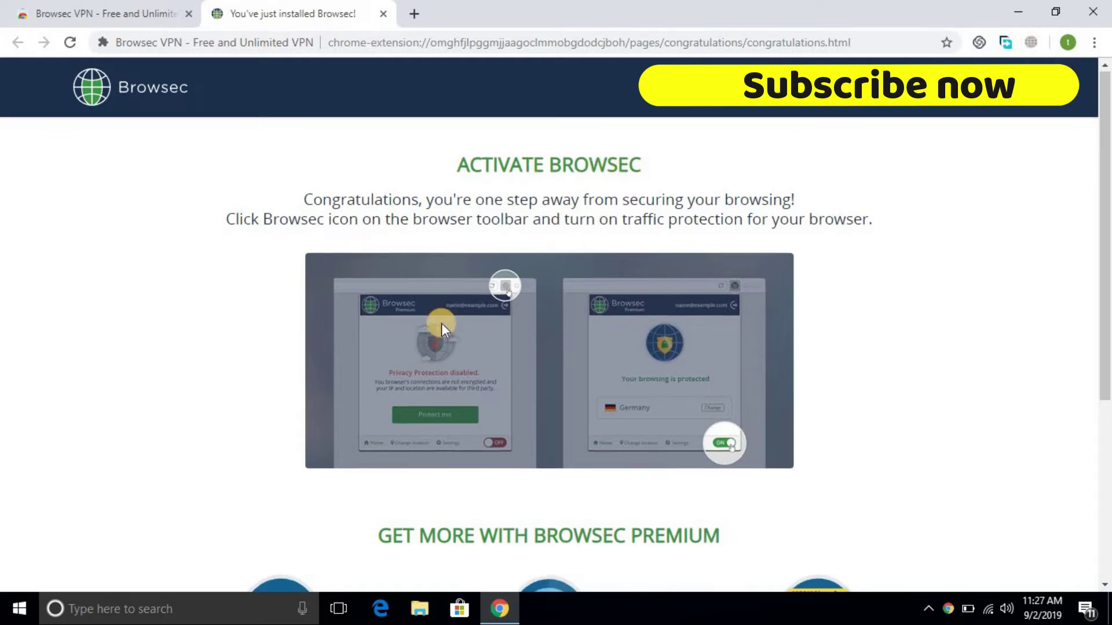
scroll(442, 323, "down", 3)
scroll(423, 346, "down", 2)
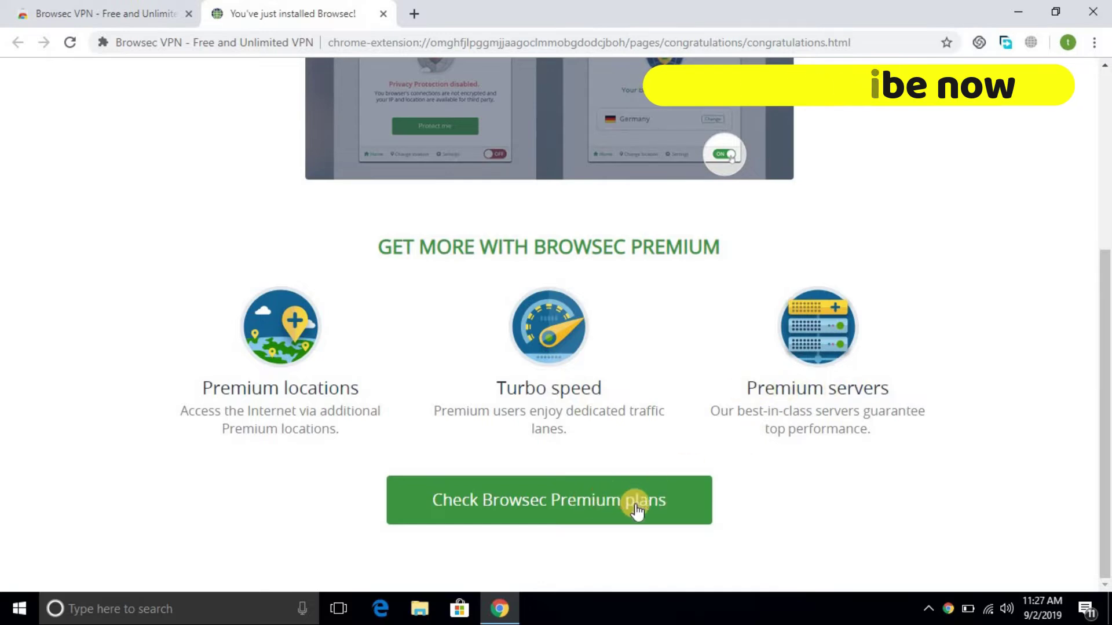
left_click(130, 4)
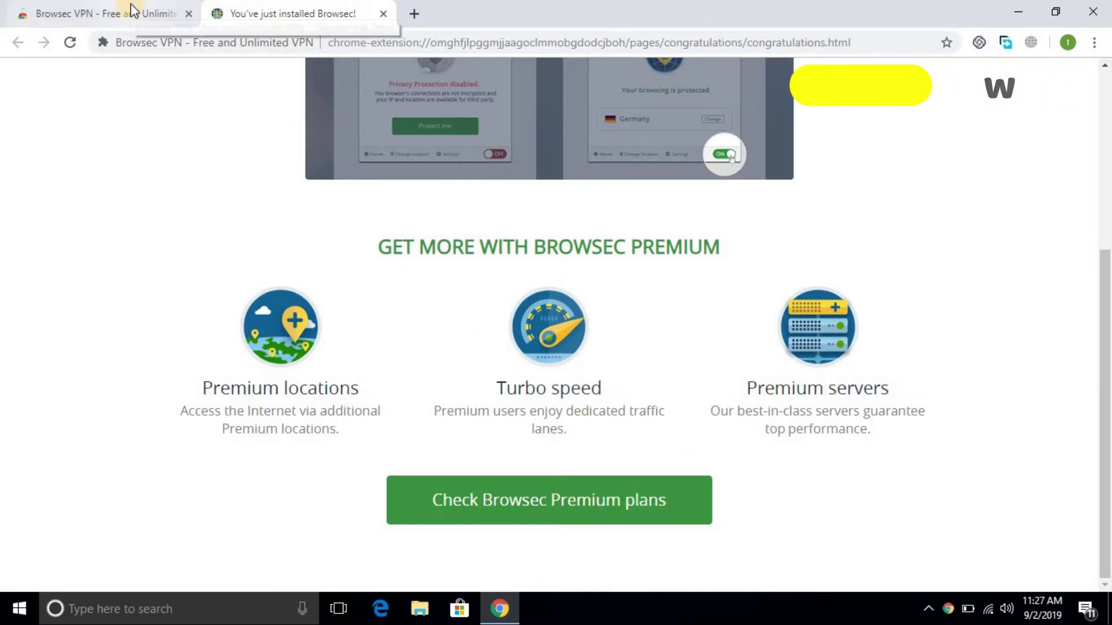
- Turn on Browsec protection through the Netherlands and bring up the Virtual Locations list
left_click(1030, 43)
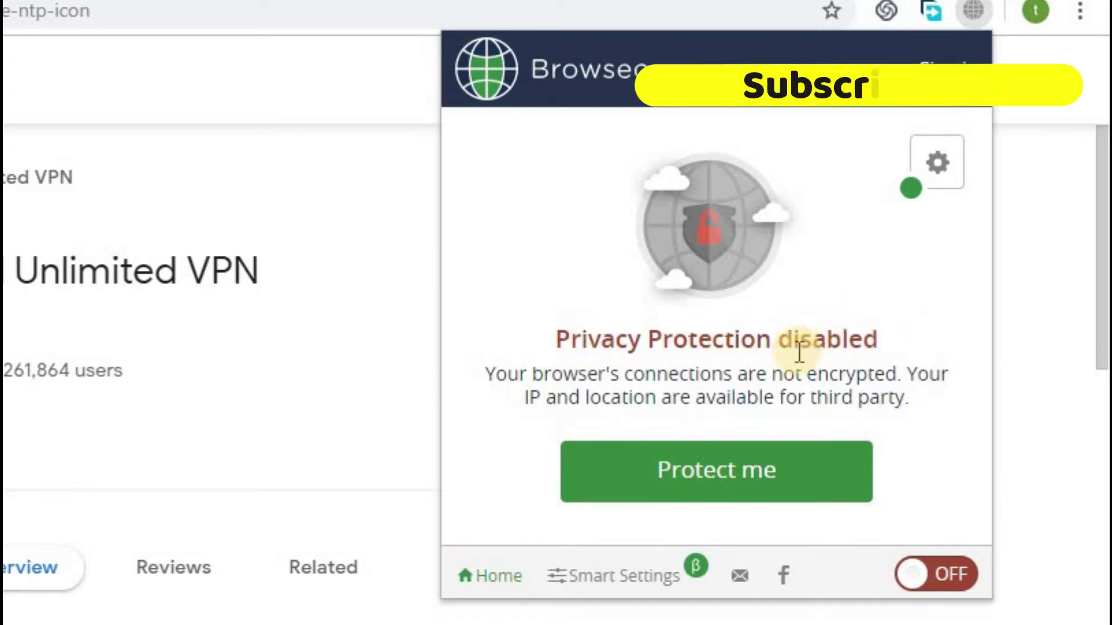
left_click(744, 476)
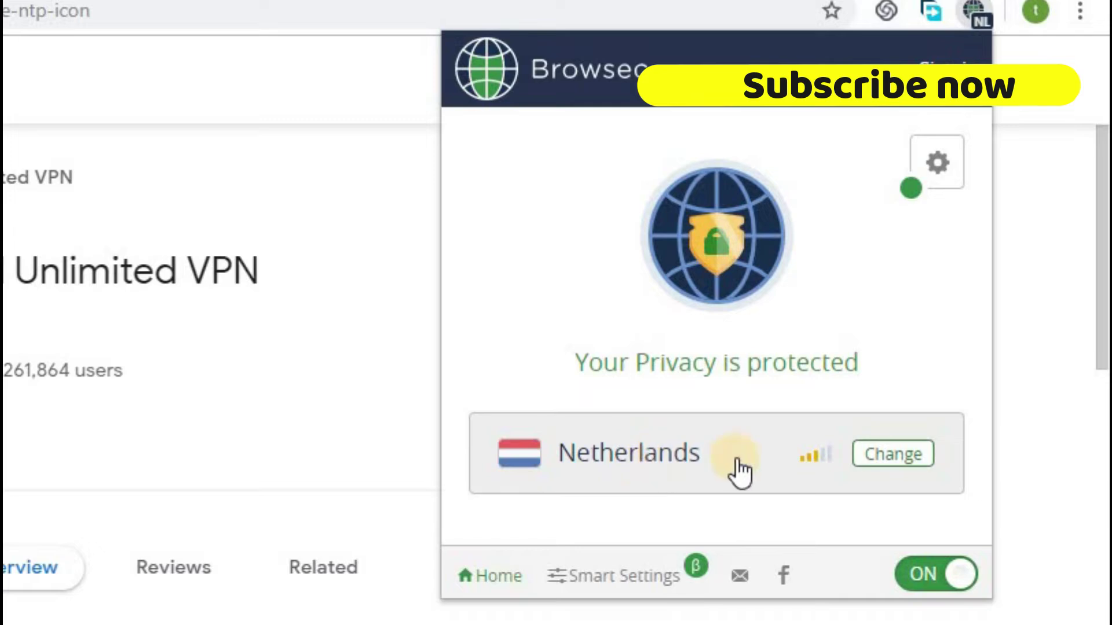
left_click(875, 457)
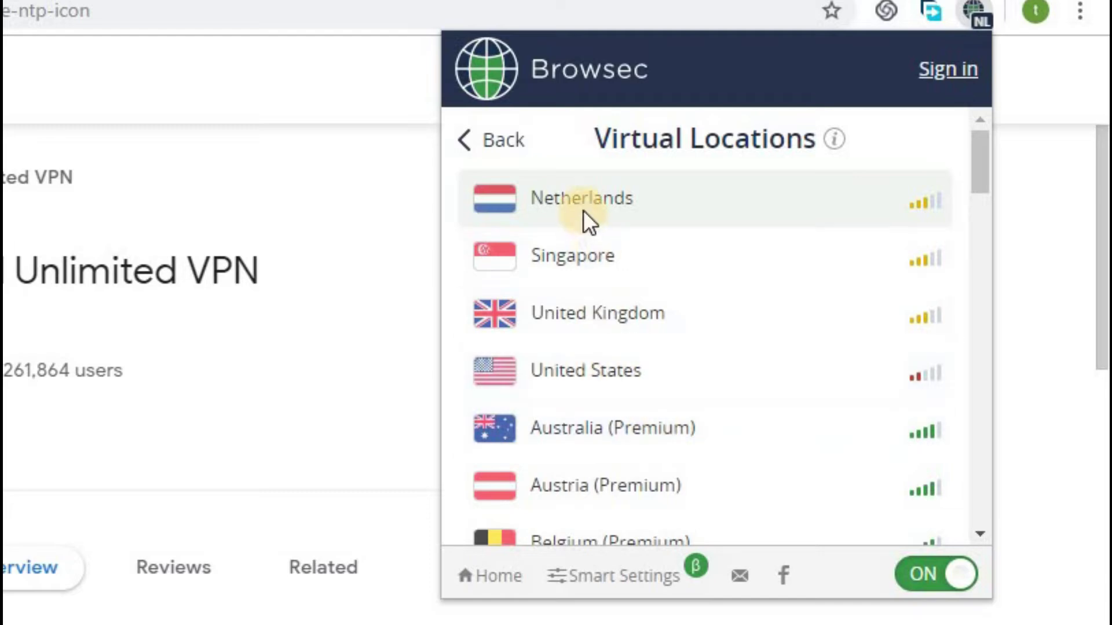
- Pick United Kingdom from Browsec's Virtual Locations list and close the panel
scroll(585, 209, "down", 5)
scroll(586, 216, "down", 10)
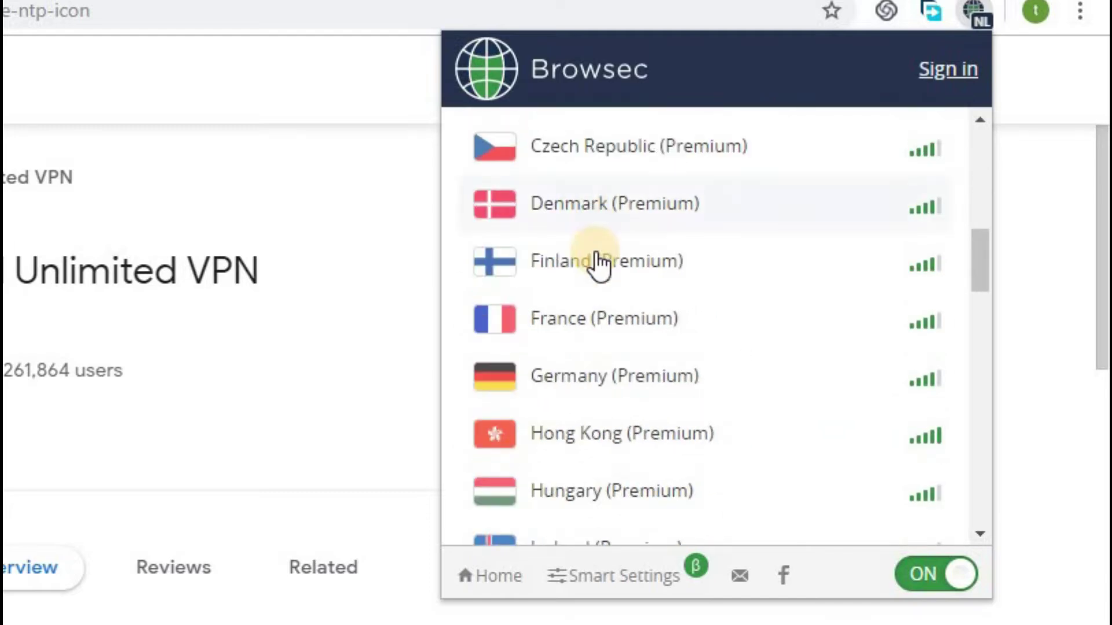
scroll(596, 238, "down", 11)
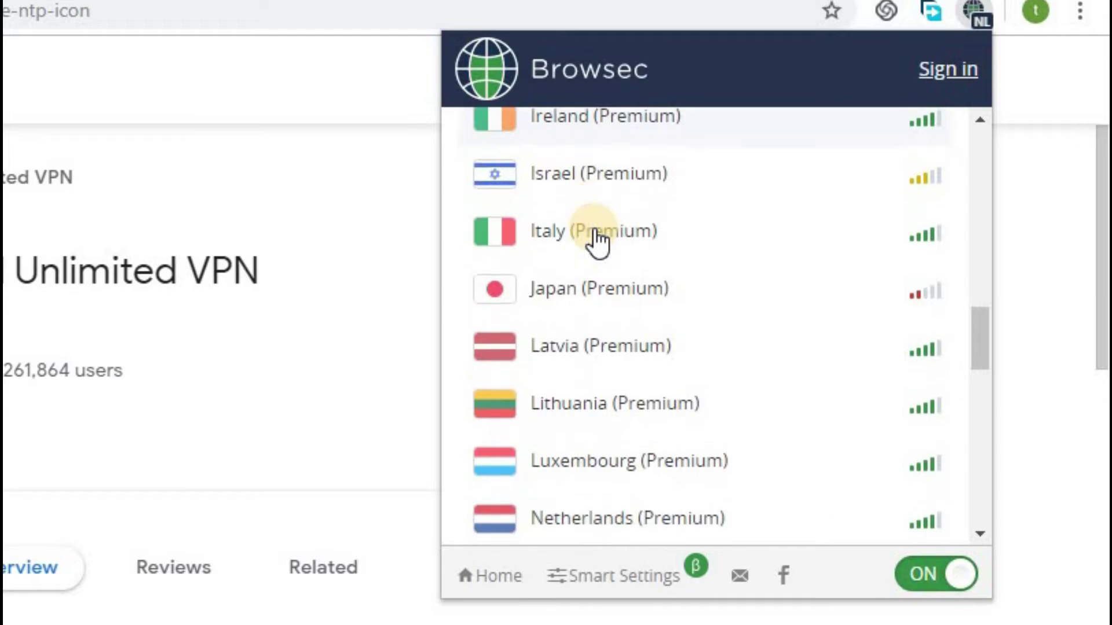
scroll(602, 223, "down", 10)
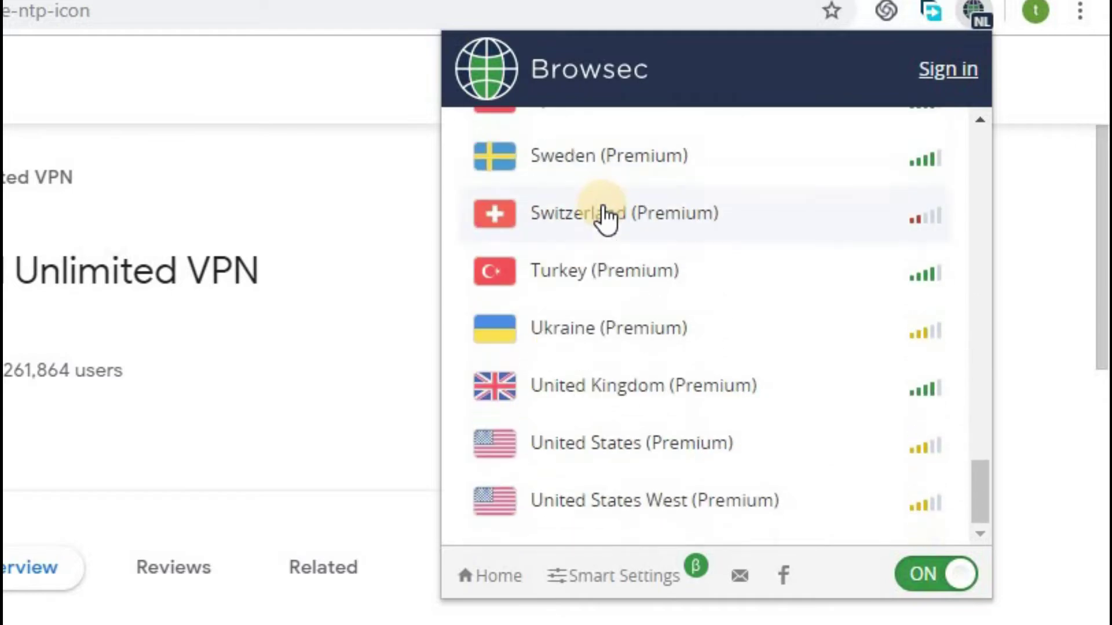
scroll(606, 218, "up", 3)
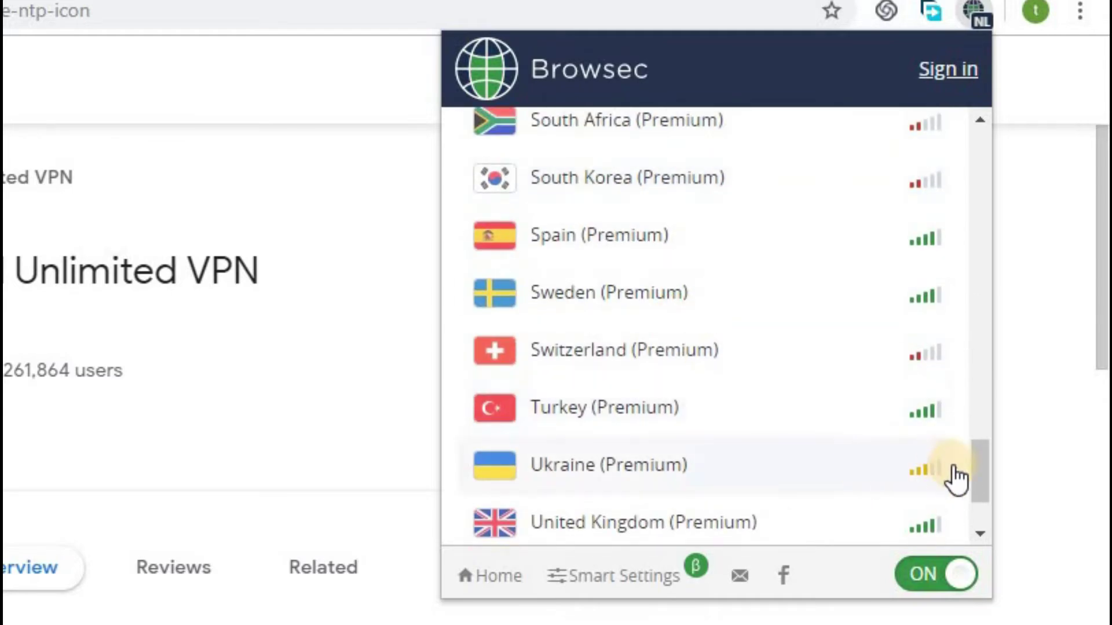
left_click_drag(974, 470, 973, 133)
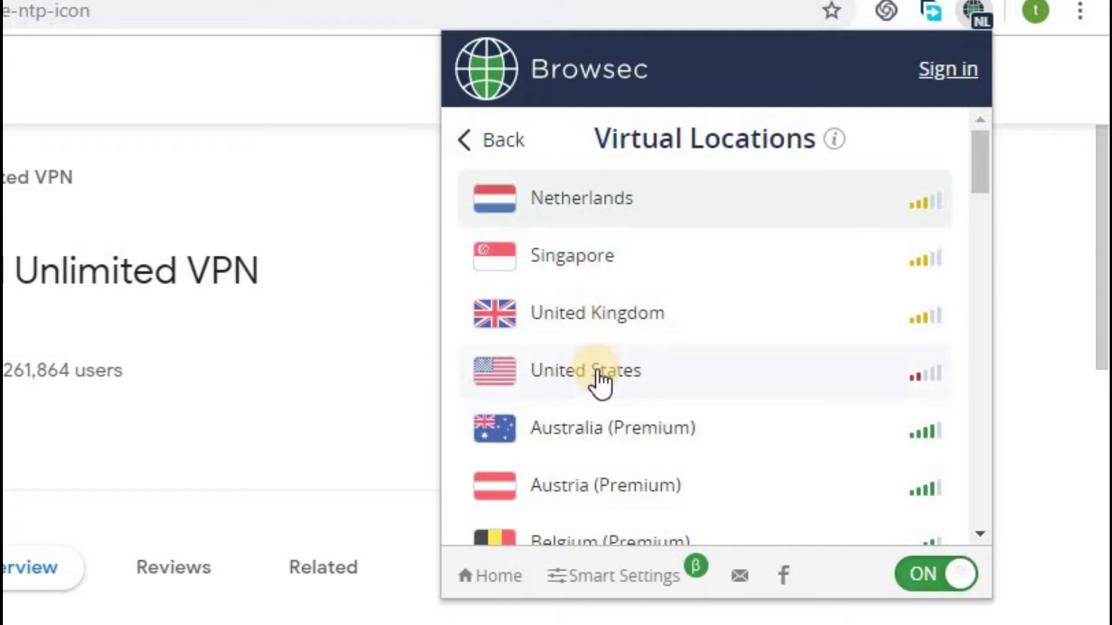
left_click(624, 316)
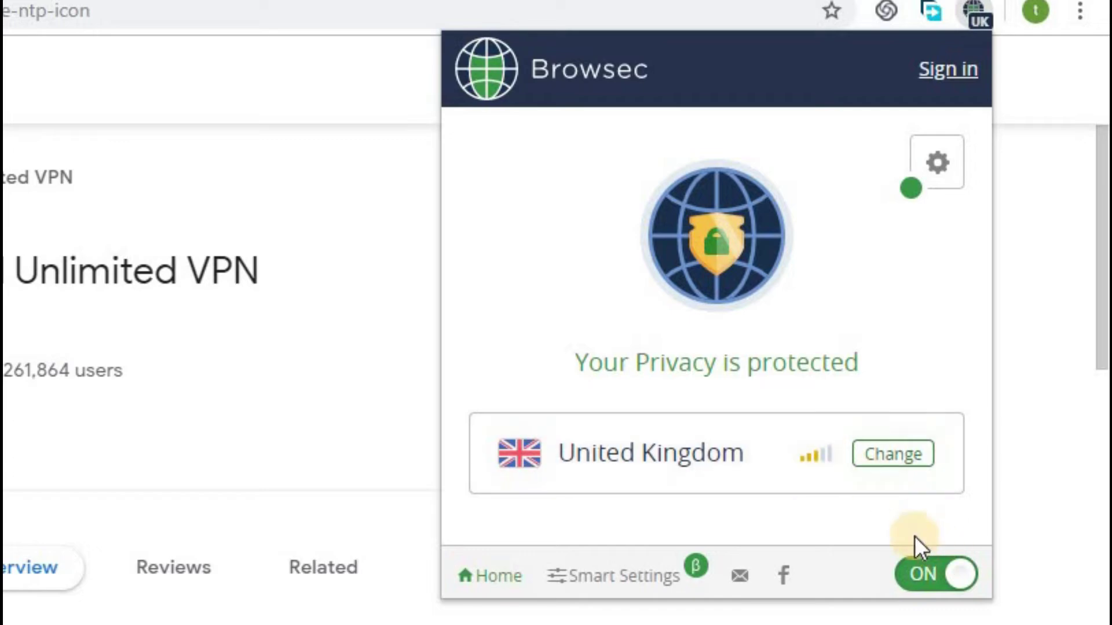
left_click(181, 105)
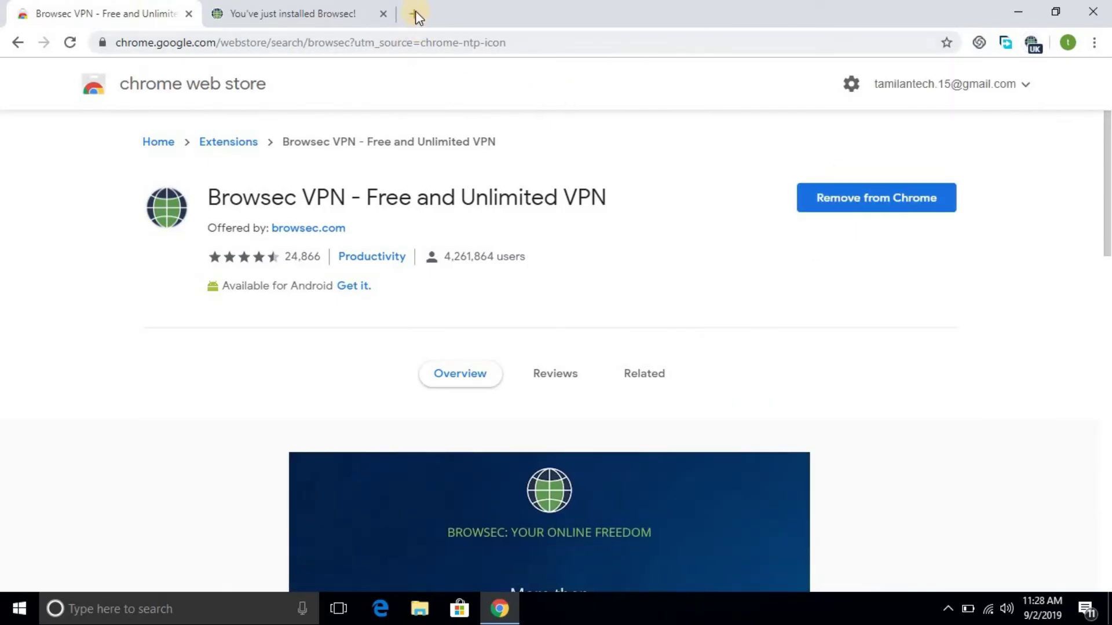
- Search 'current location' in a new tab and confirm the map card now shows Slough
left_click(415, 14)
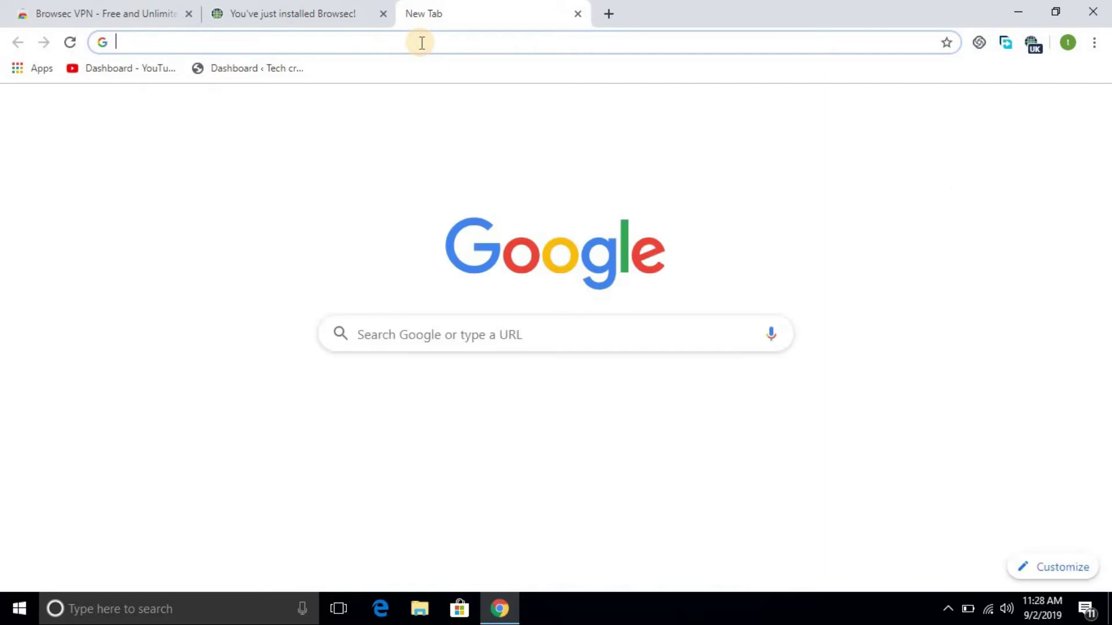
type("current location")
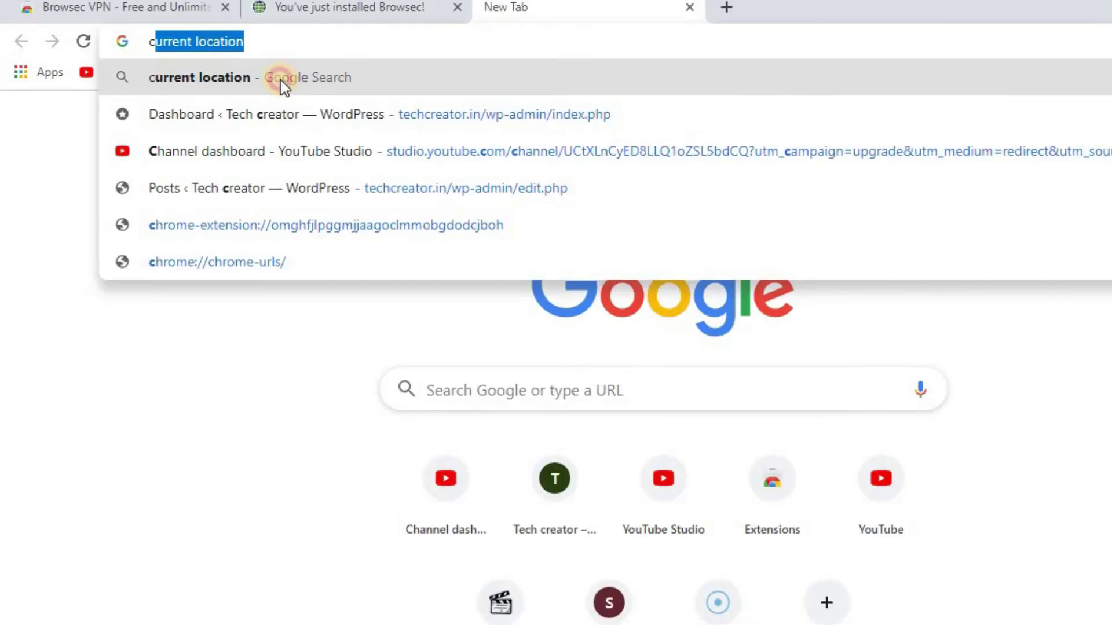
left_click(281, 81)
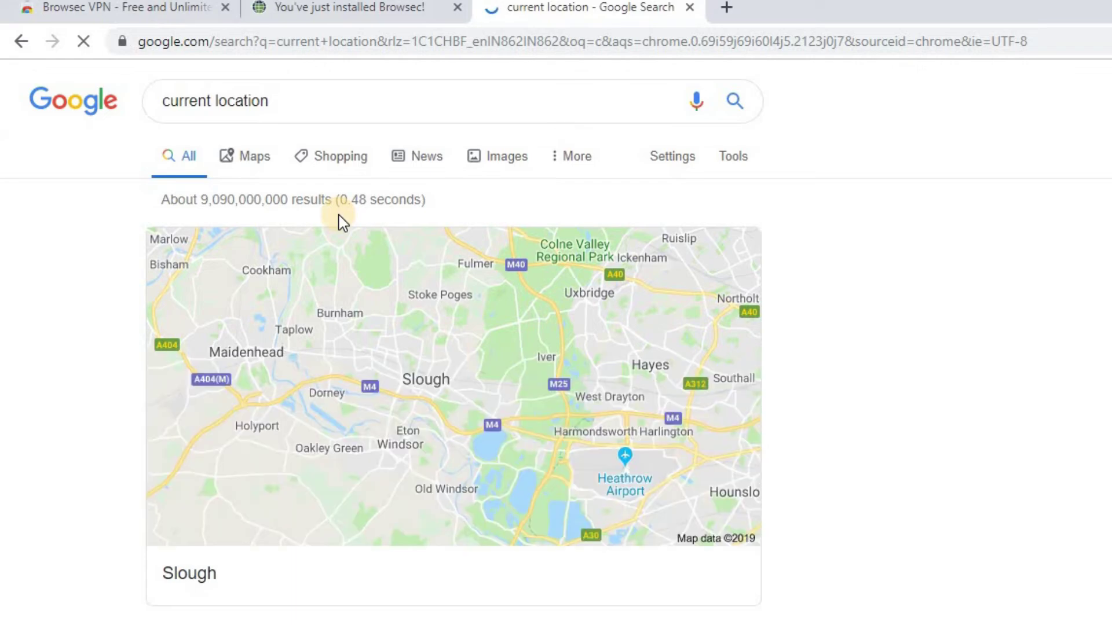
scroll(405, 356, "down", 2)
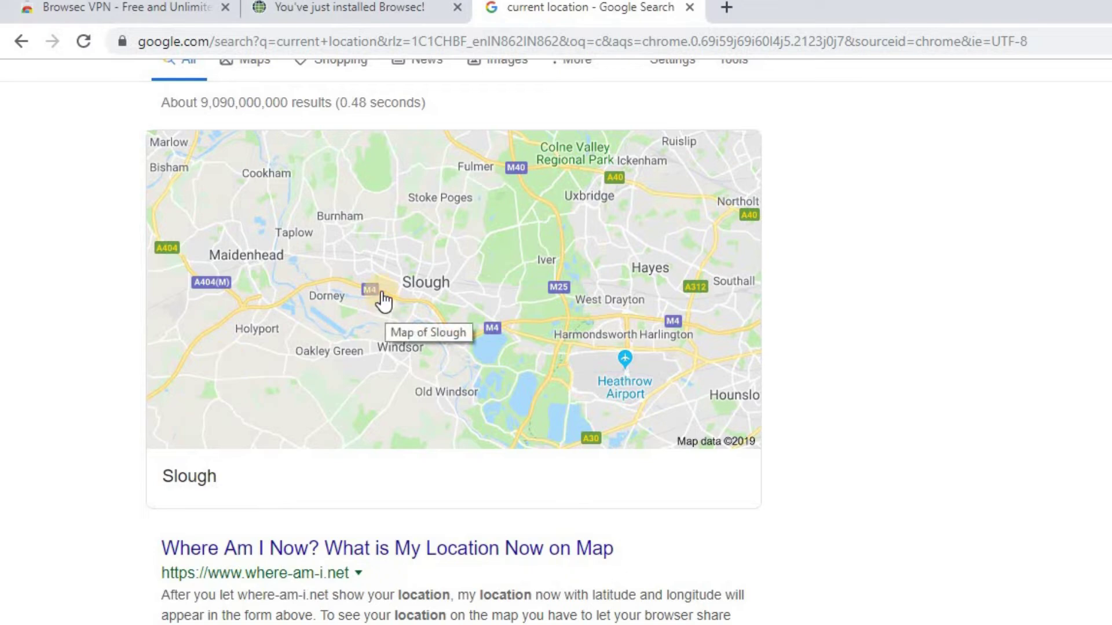
scroll(474, 316, "down", 3)
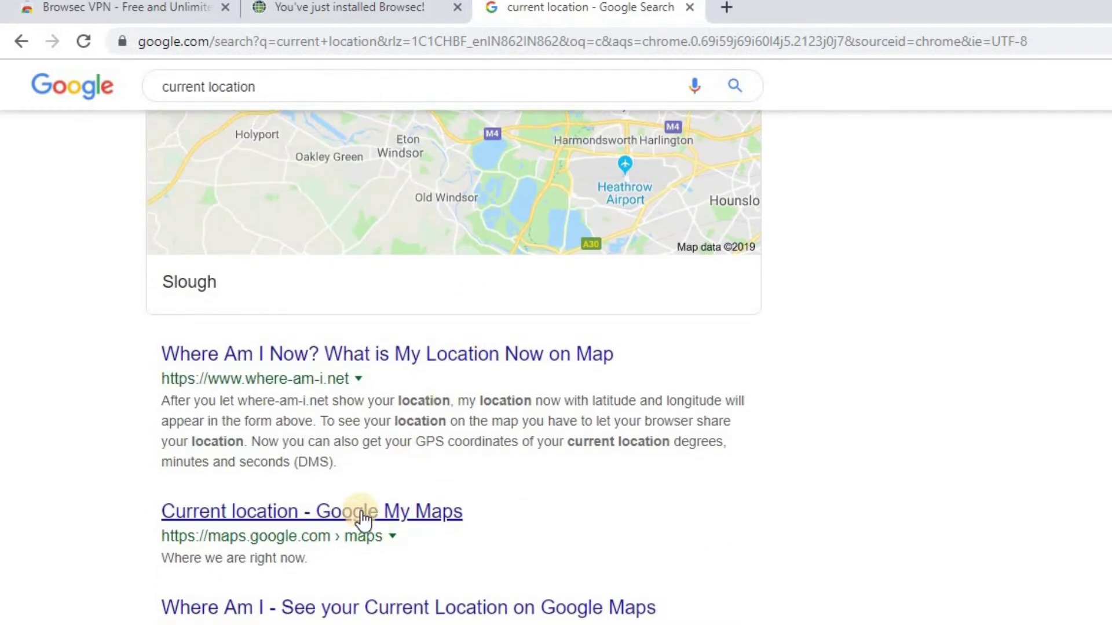
scroll(466, 331, "up", 2)
scroll(462, 333, "down", 2)
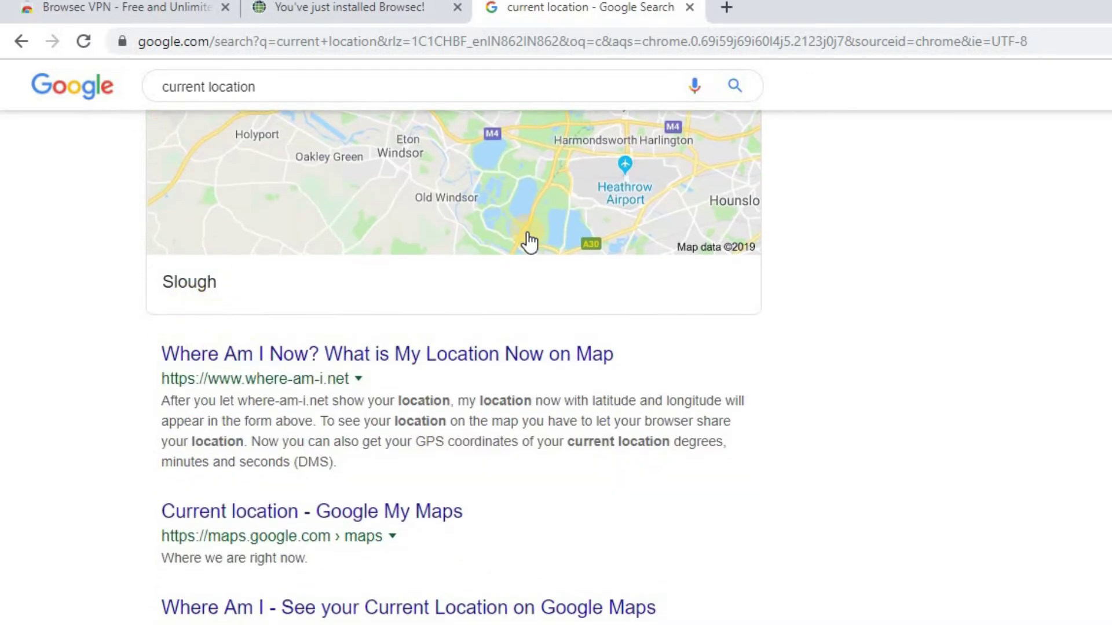
scroll(528, 241, "up", 5)
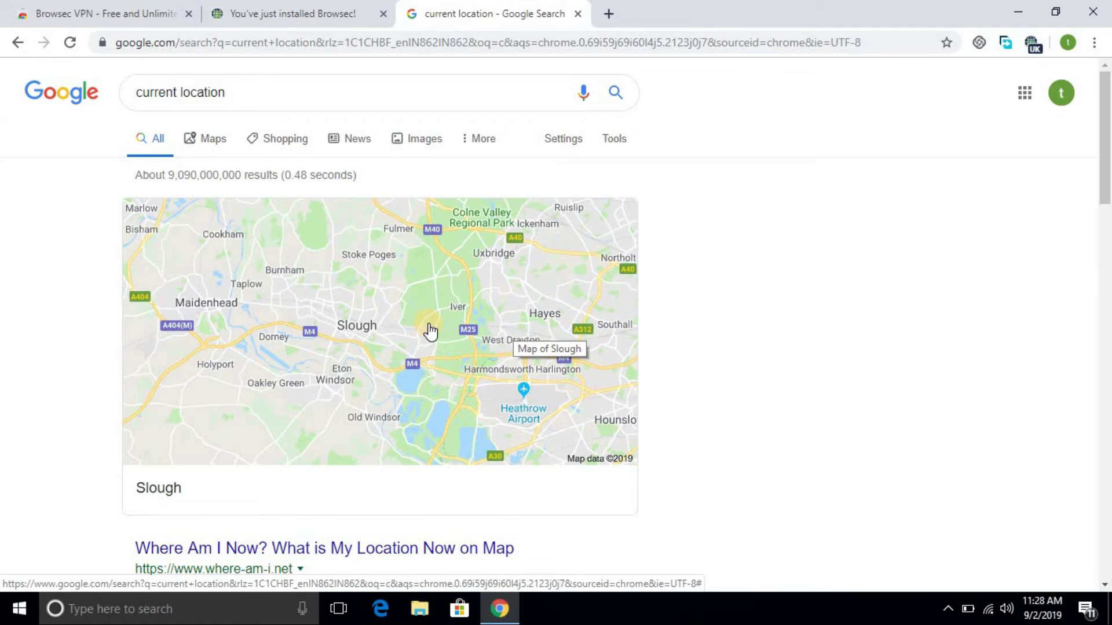
scroll(371, 279, "down", 5)
scroll(489, 197, "up", 4)
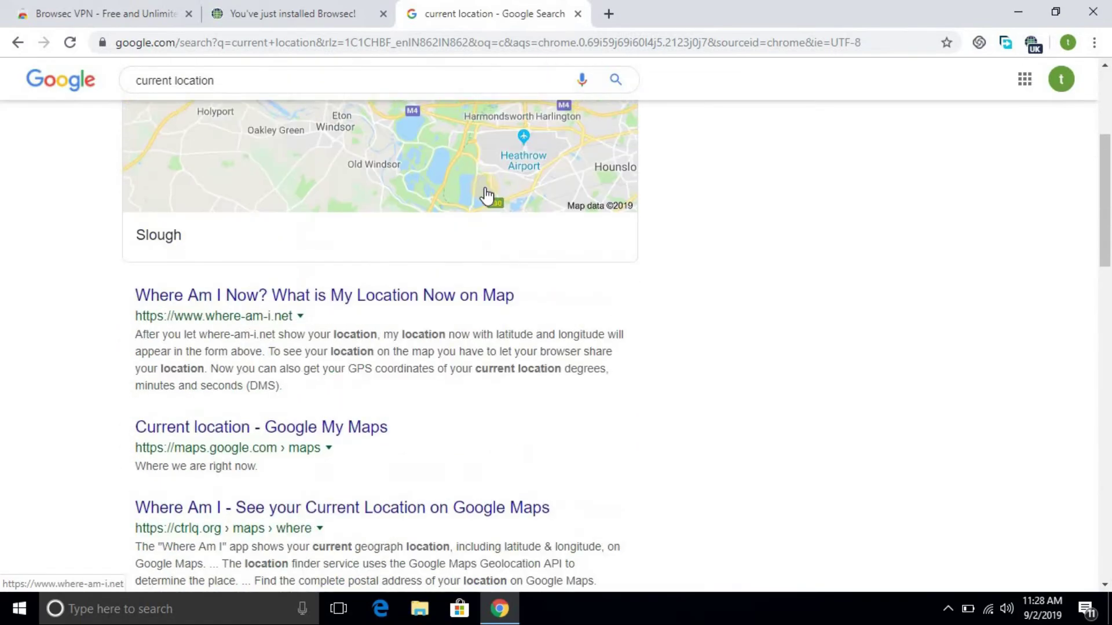
scroll(484, 188, "up", 2)
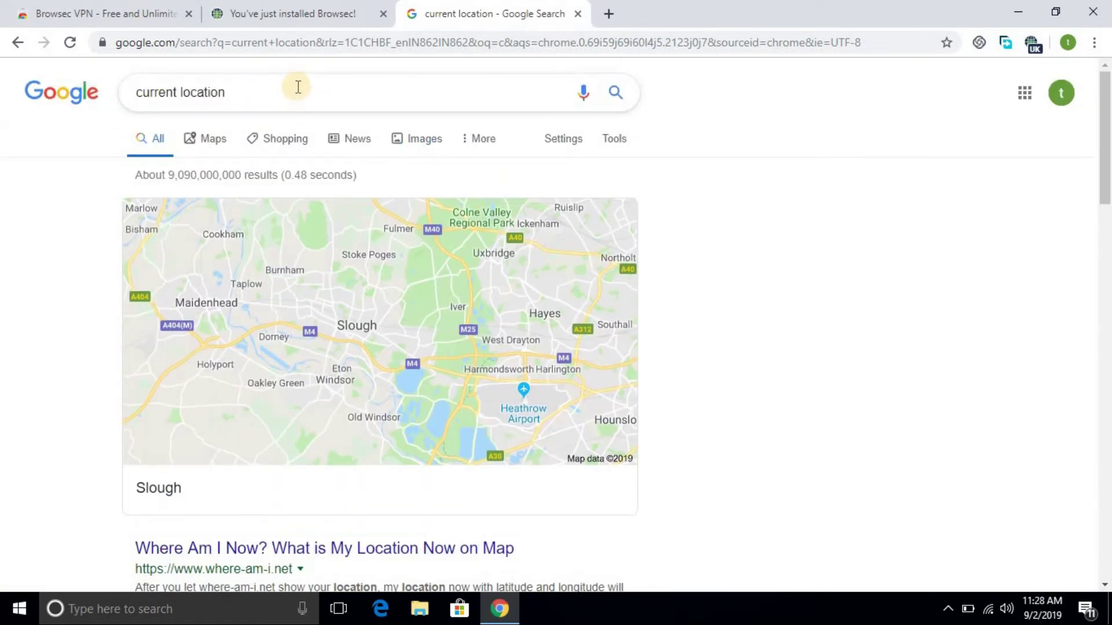
left_click(300, 87)
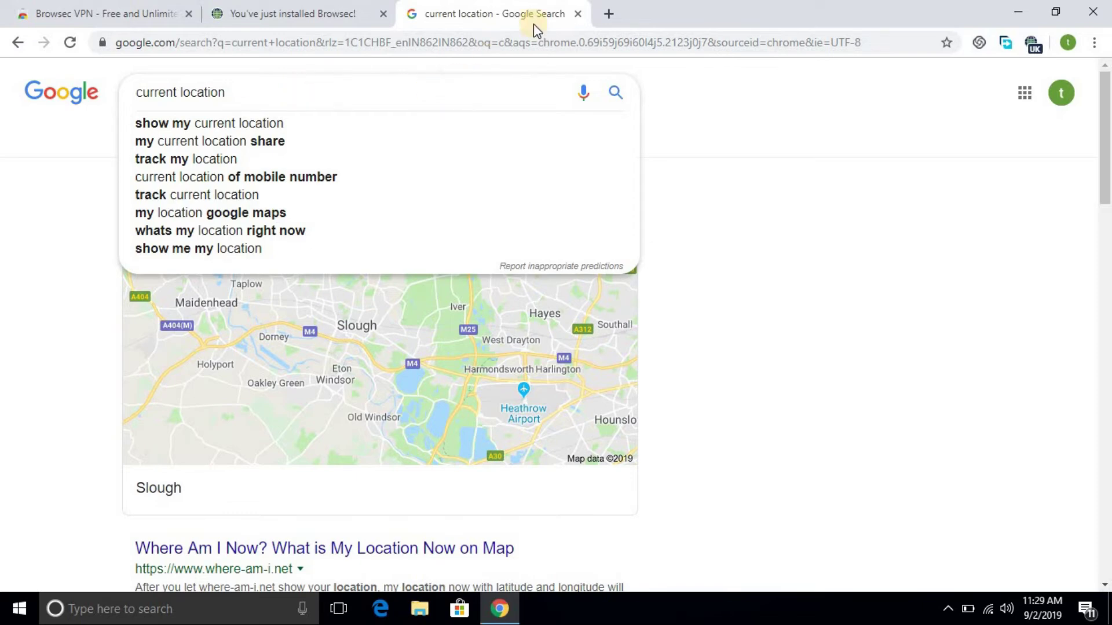
- Swap the search tab for a new tab and review Browsec's settings before closing its panel
left_click(578, 14)
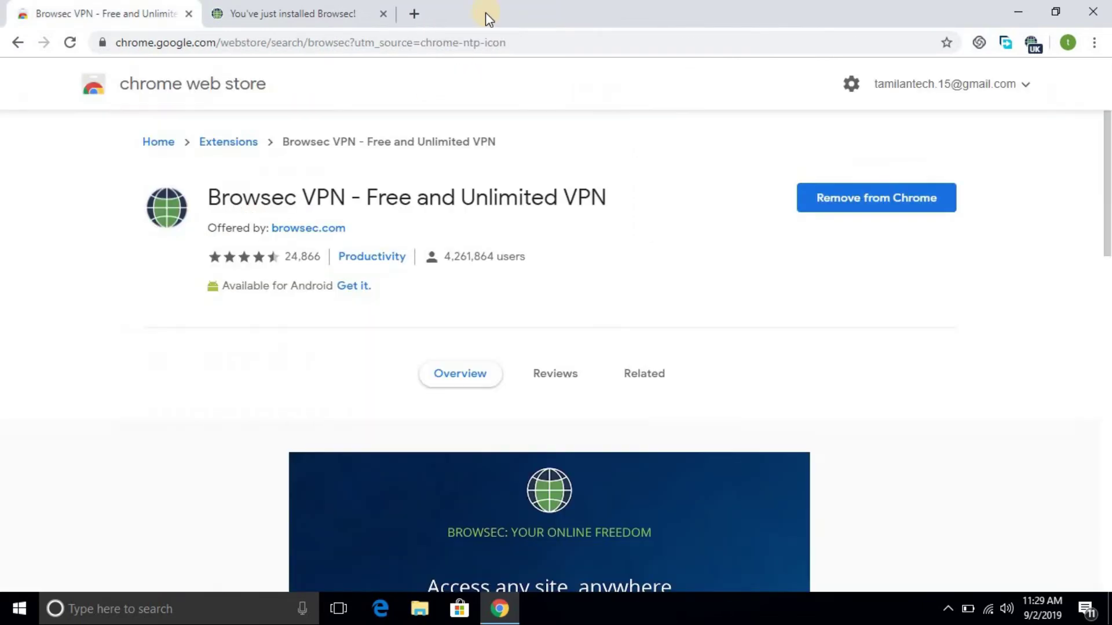
left_click(409, 14)
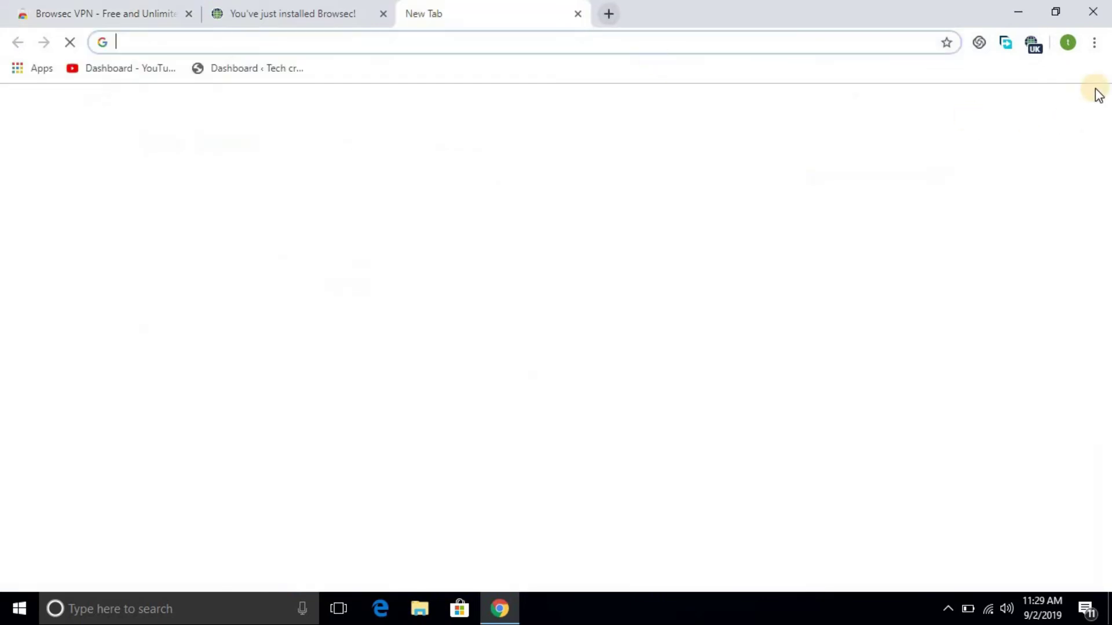
left_click(1032, 44)
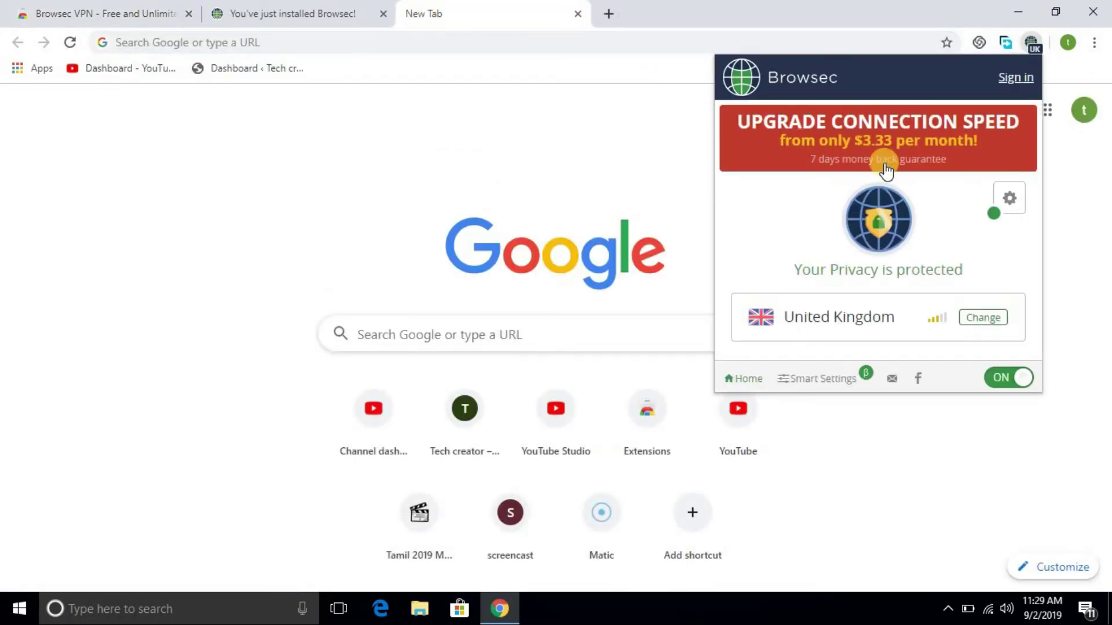
left_click(1011, 200)
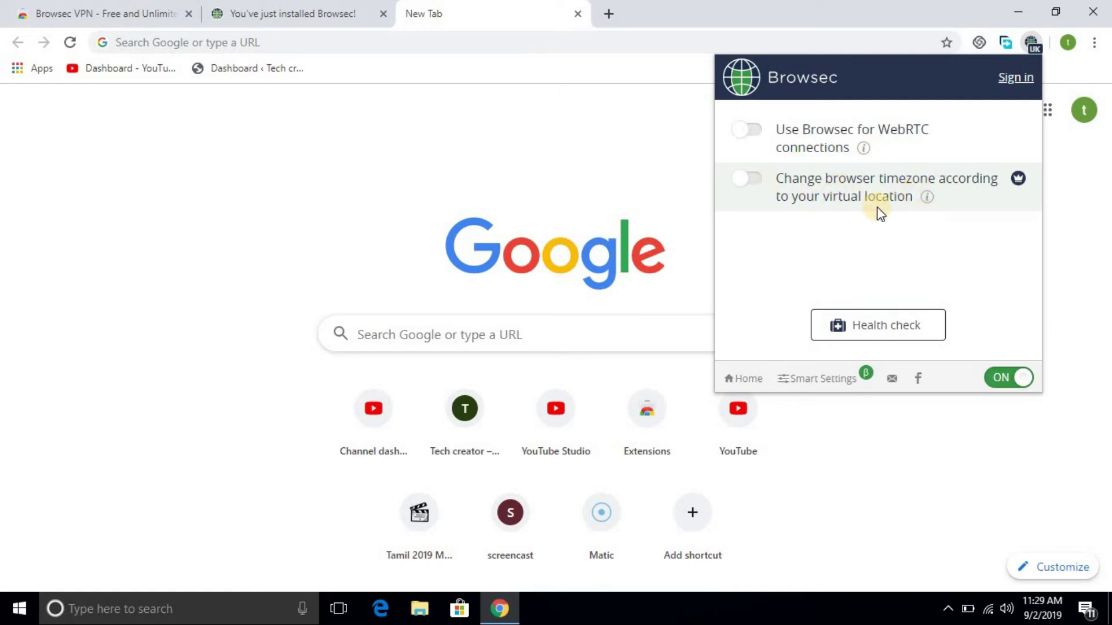
left_click(582, 170)
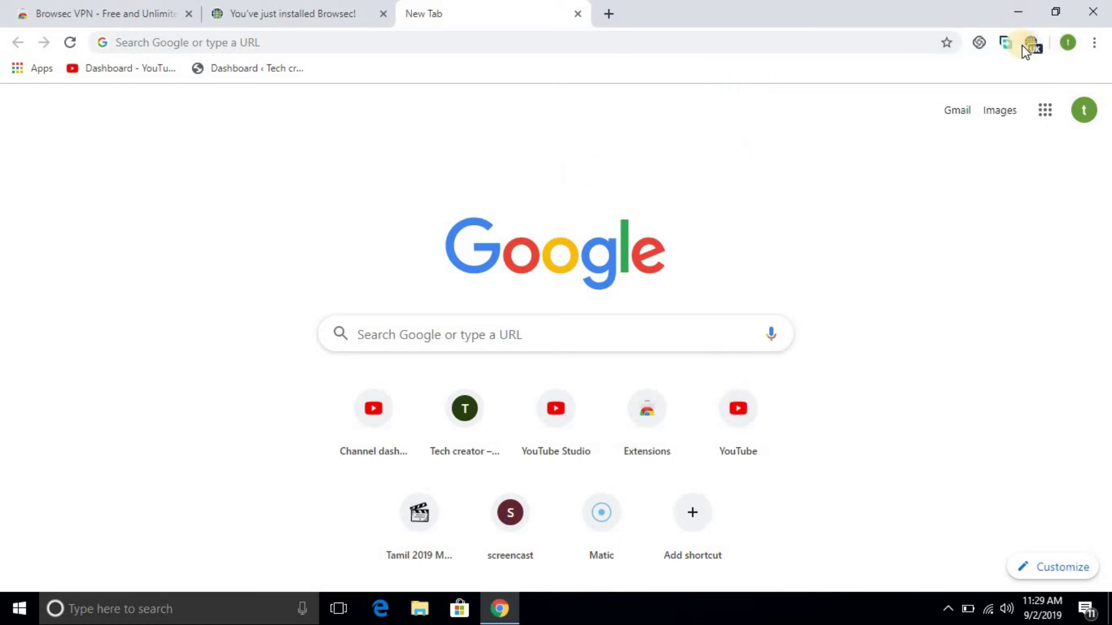
- Open a new incognito window, then return to the main window and reopen the Browsec panel
left_click(1094, 42)
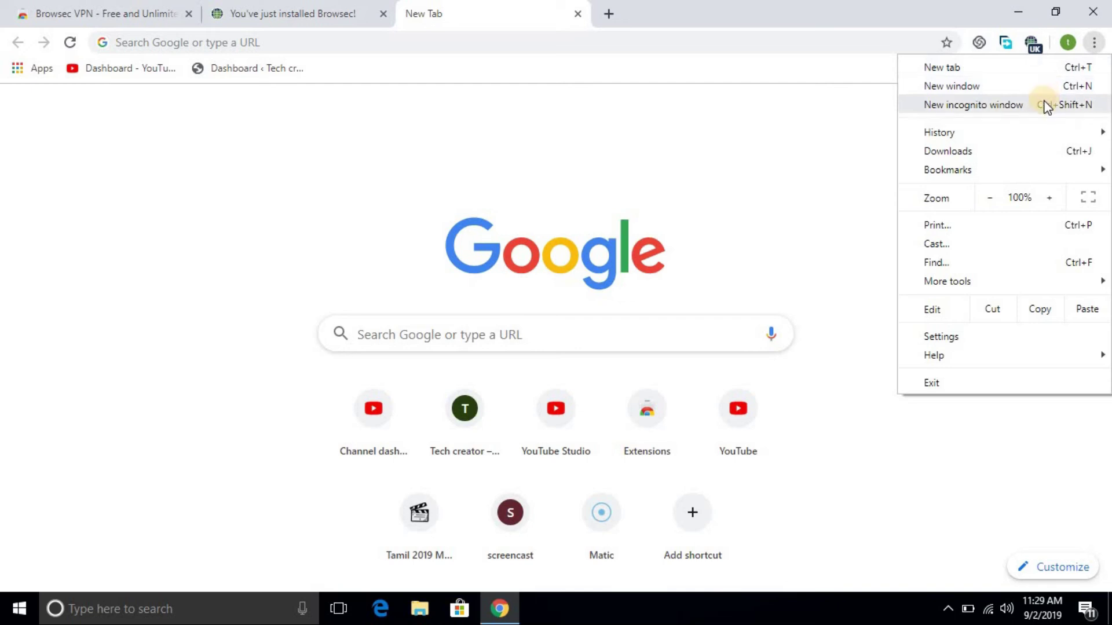
left_click(1046, 106)
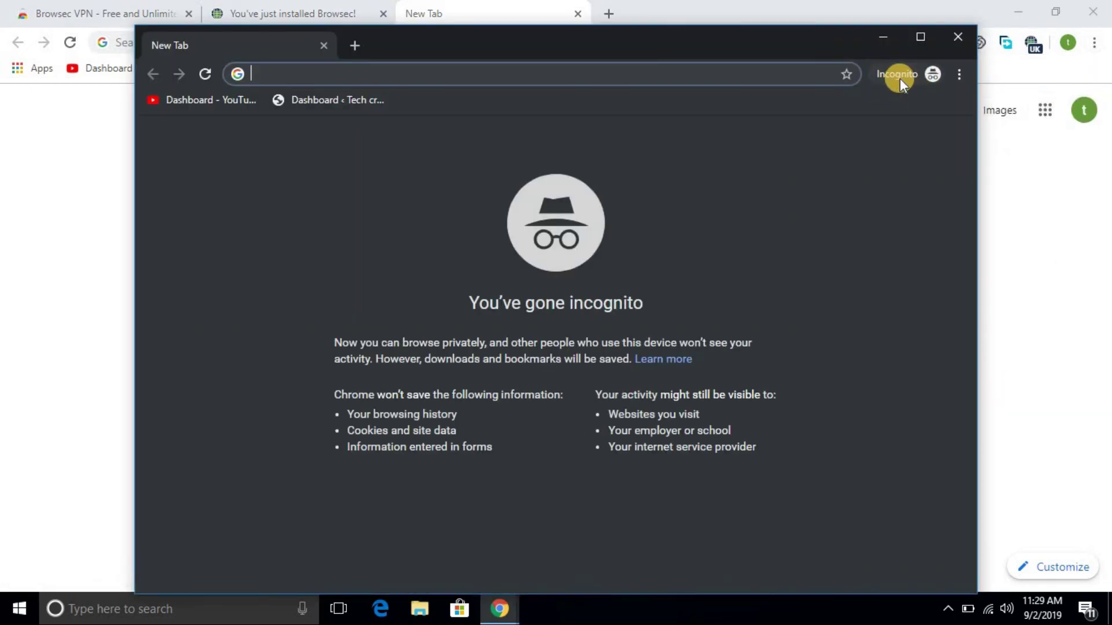
left_click(1011, 153)
left_click(1034, 42)
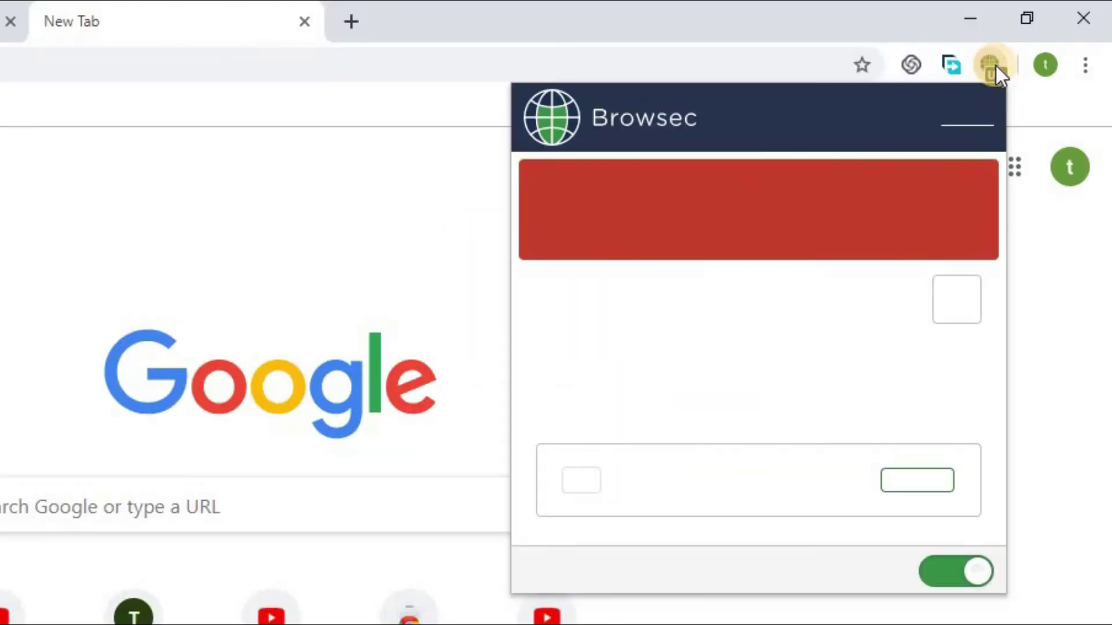
- Switch on Allow in incognito on the Browsec VPN extension details page
right_click(1034, 43)
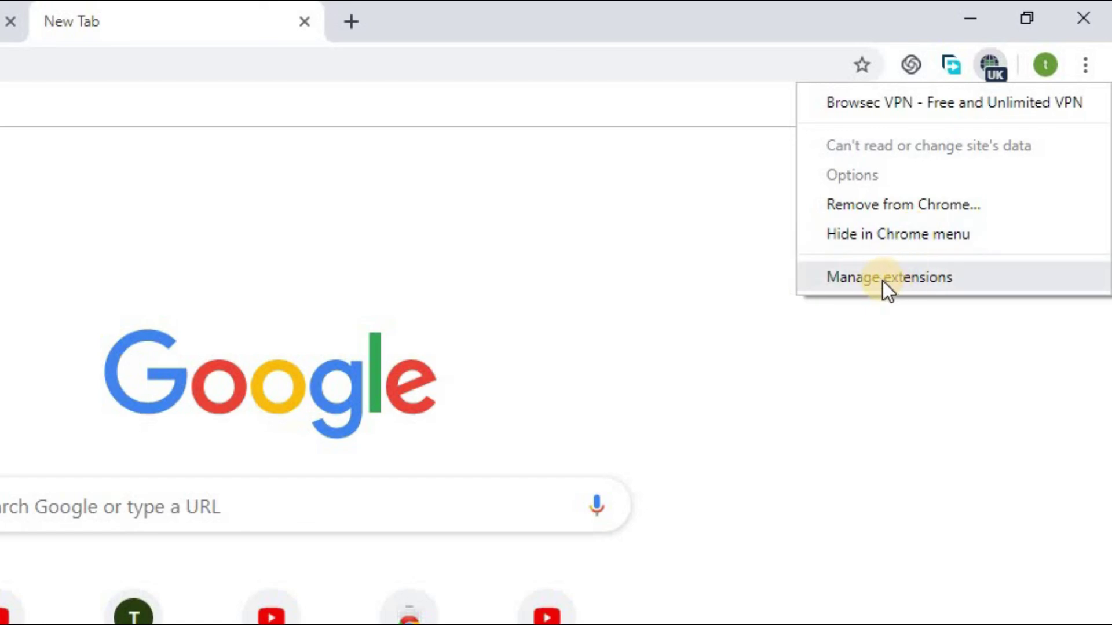
left_click(883, 280)
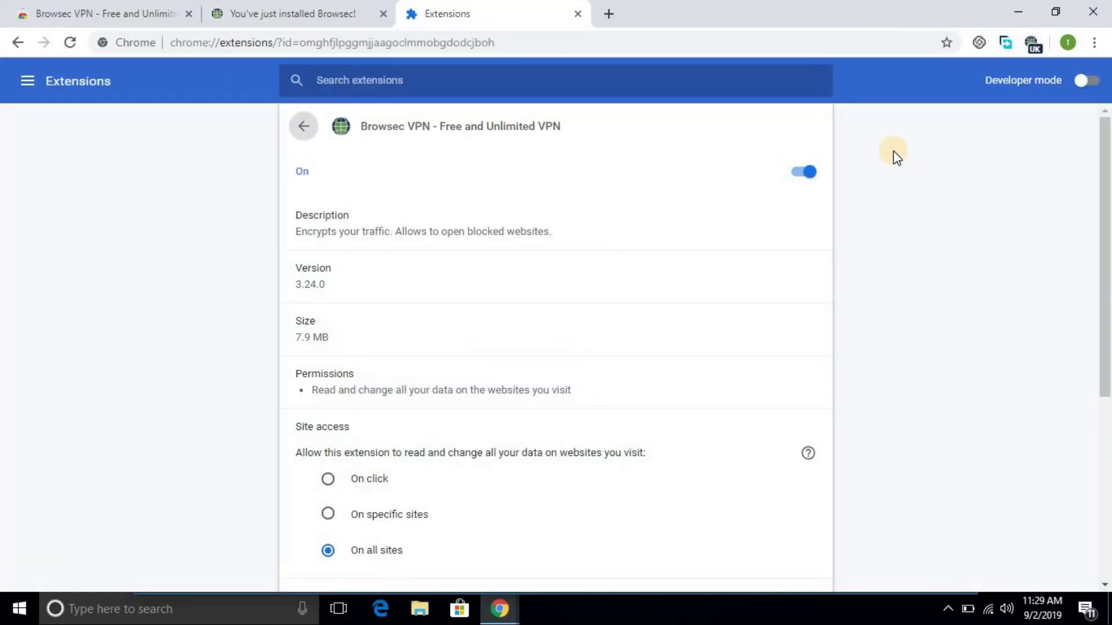
scroll(876, 155, "down", 5)
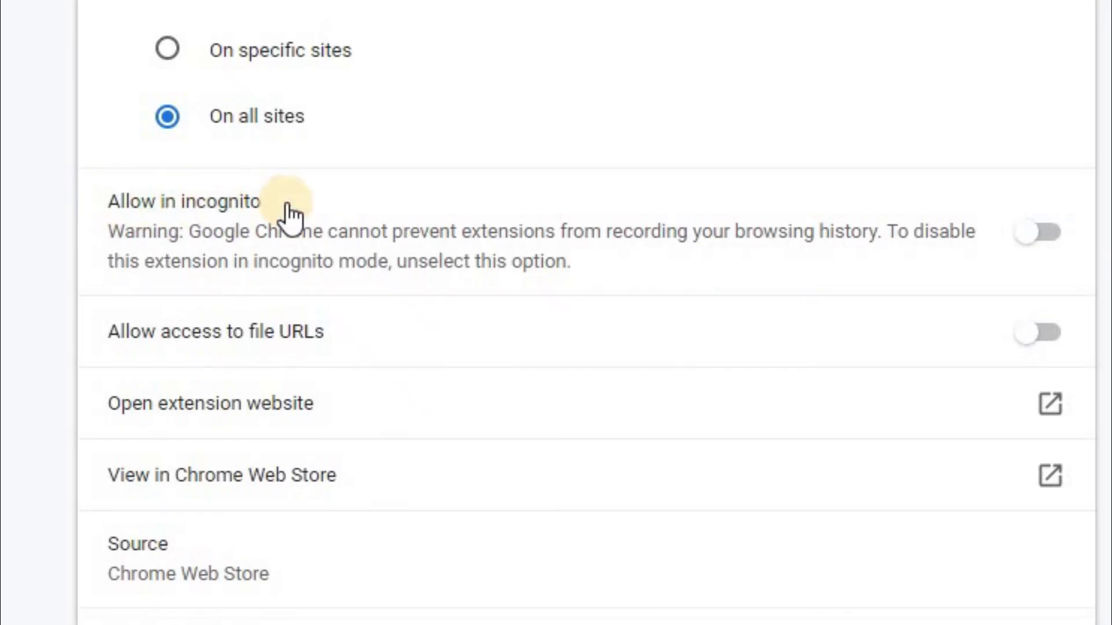
left_click(1037, 244)
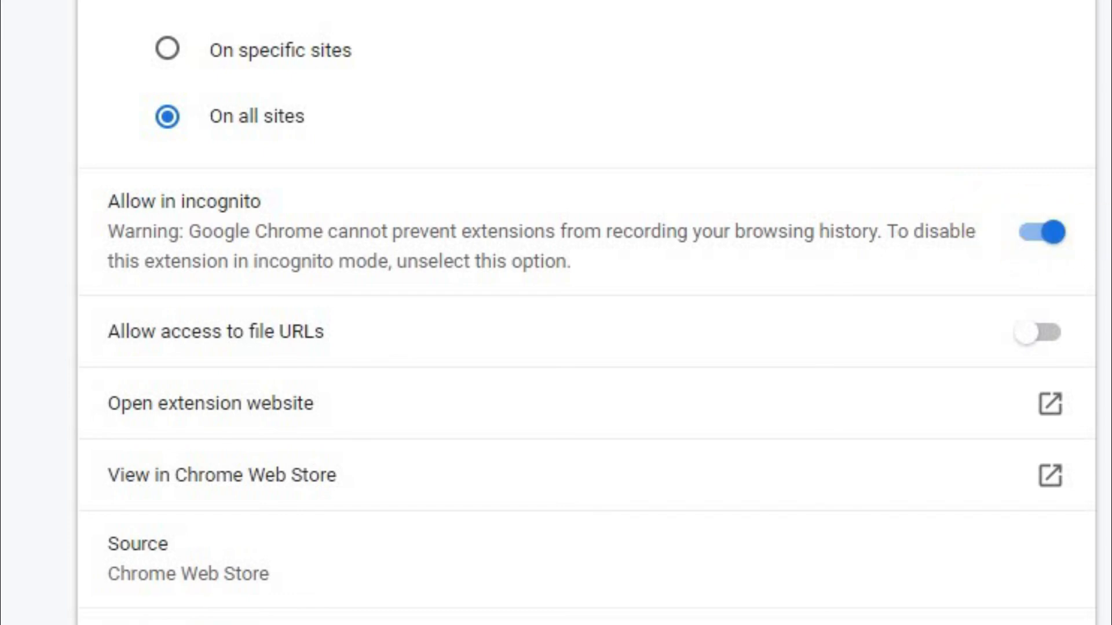